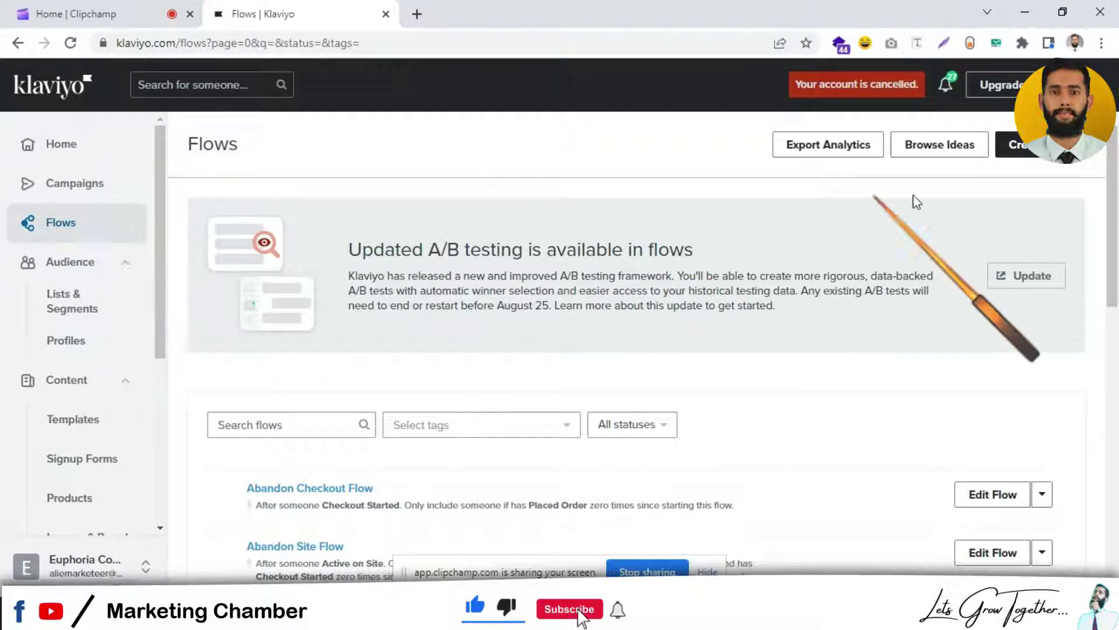
Step: Create a blank flow from scratch named 'shipping delay flow | Marketing'
click(1019, 145)
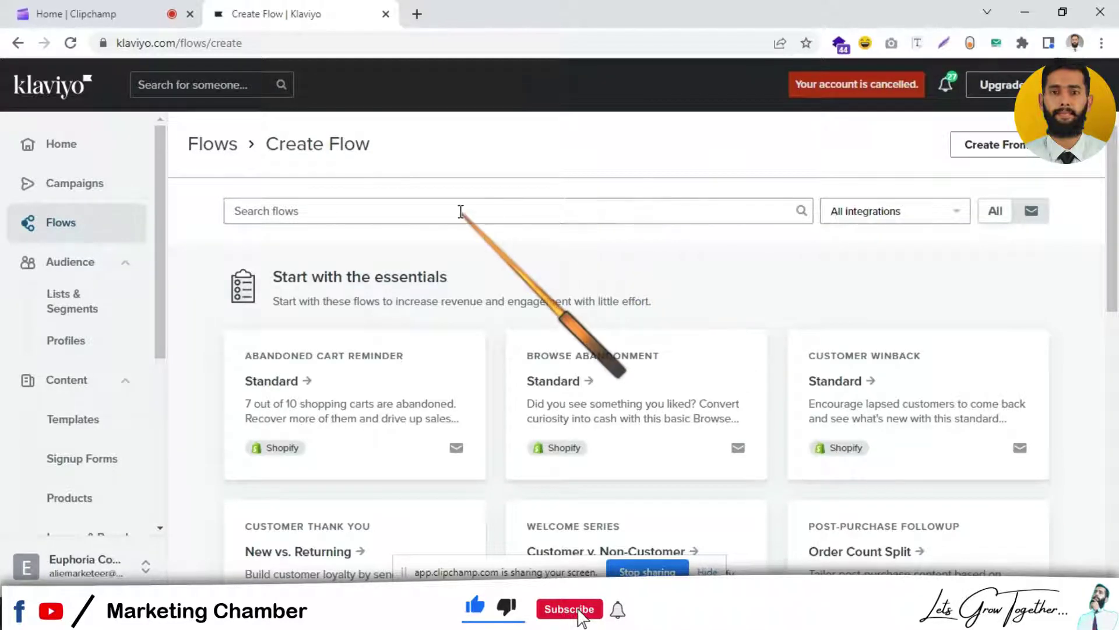
click(460, 211)
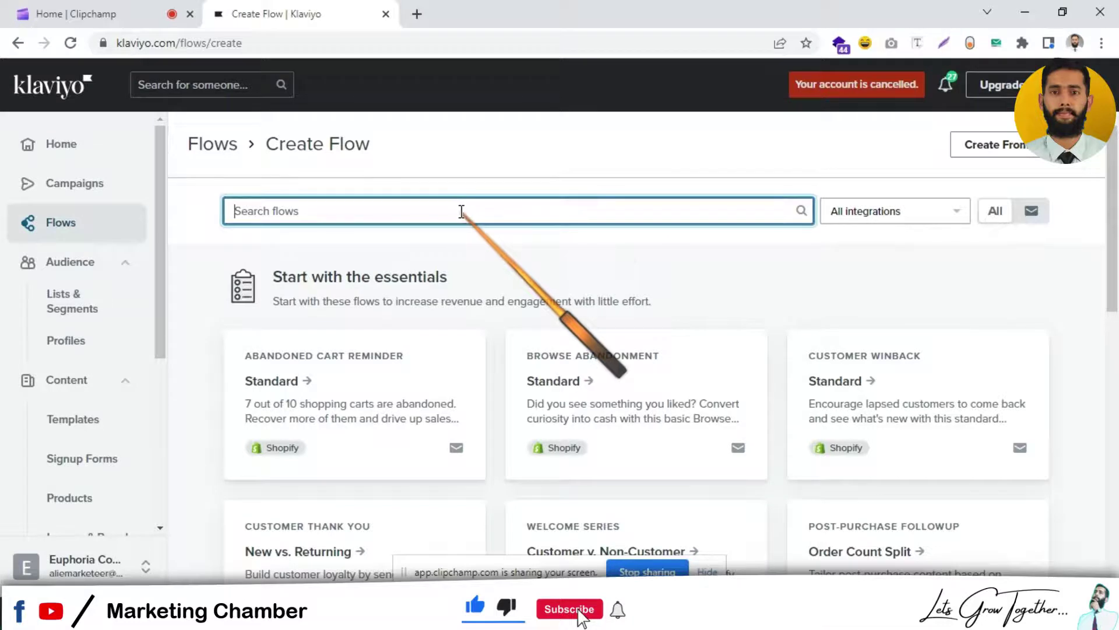
click(1019, 152)
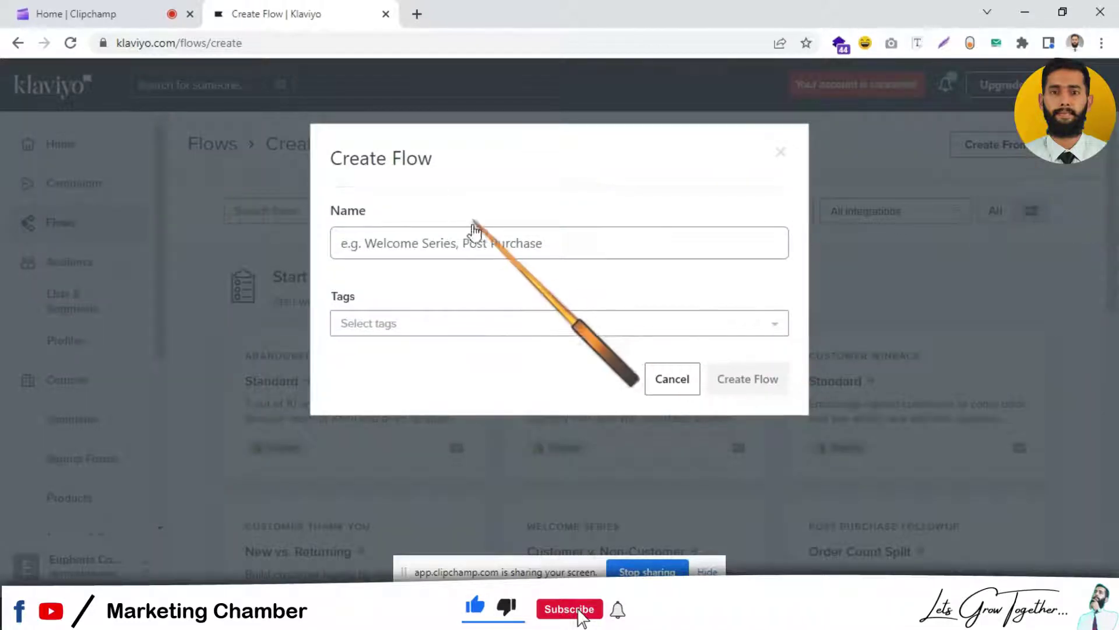
text(shi)
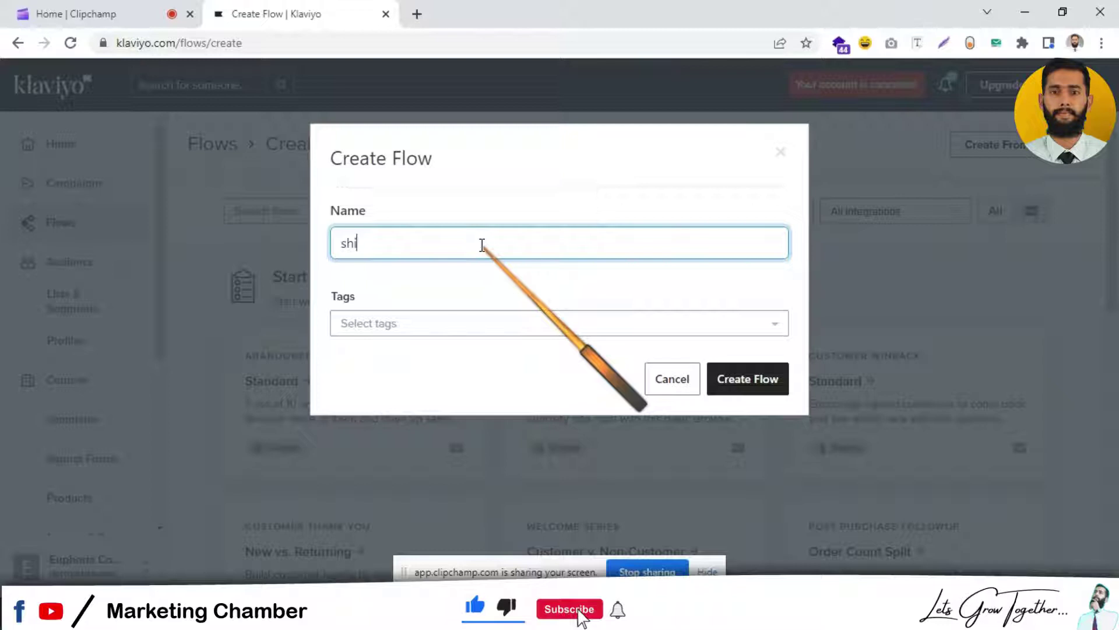
text(pping delay )
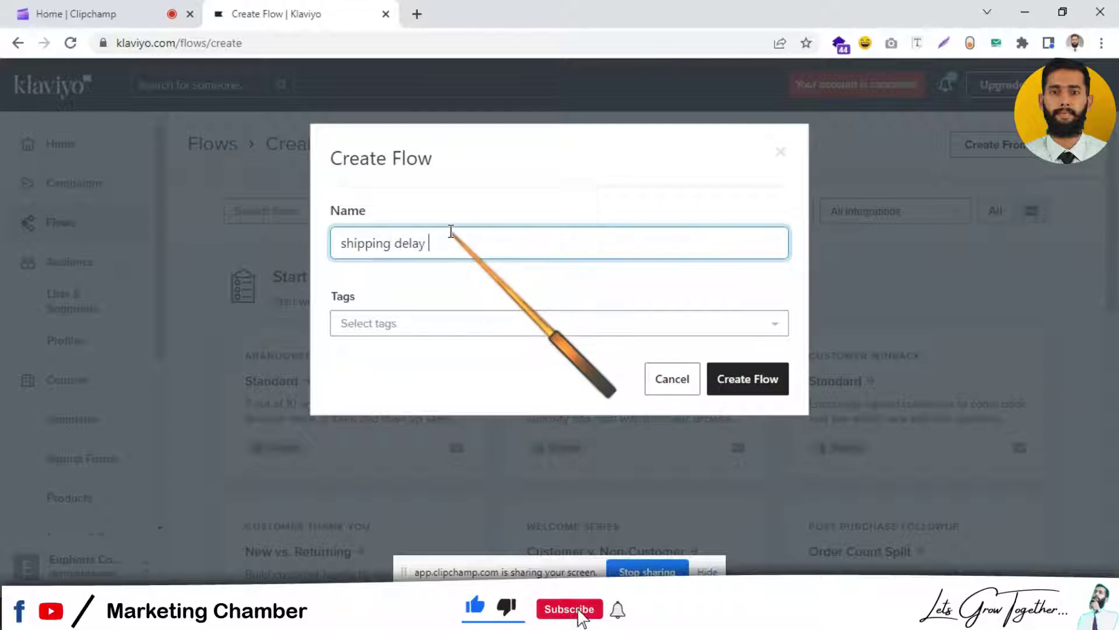
text(flow | Marketing)
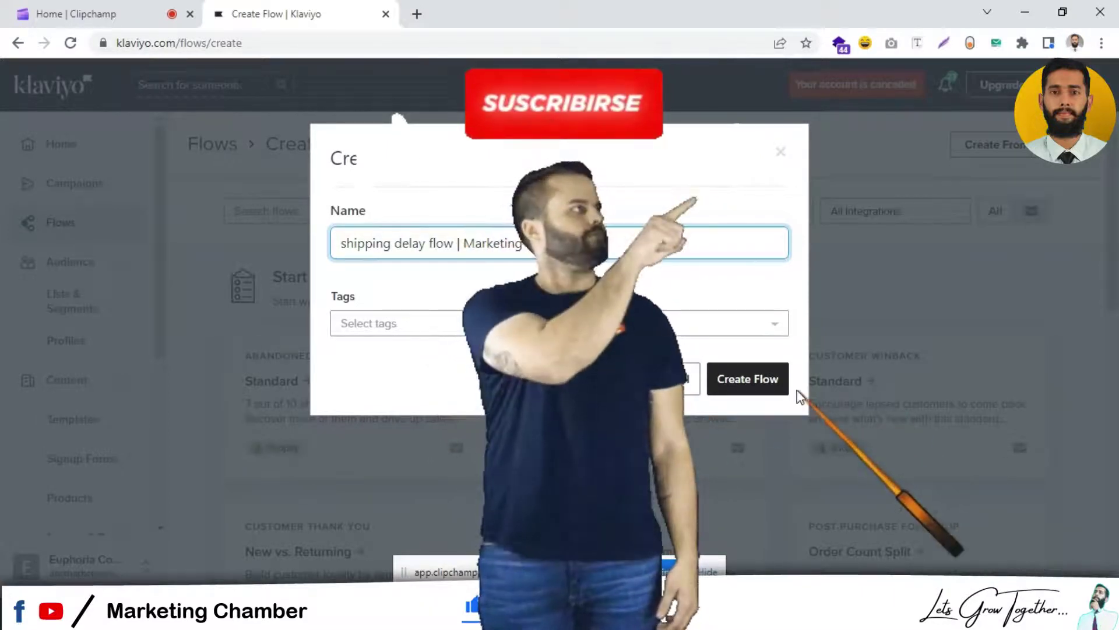
click(777, 394)
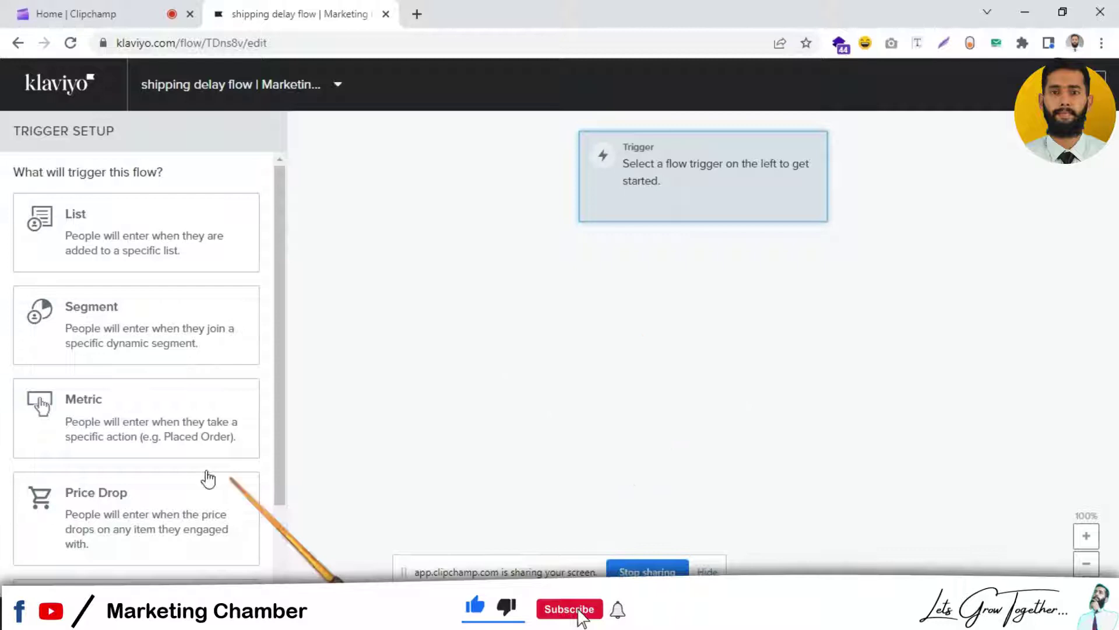
Step: Set the flow's trigger to the Fulfilled Order metric
click(187, 412)
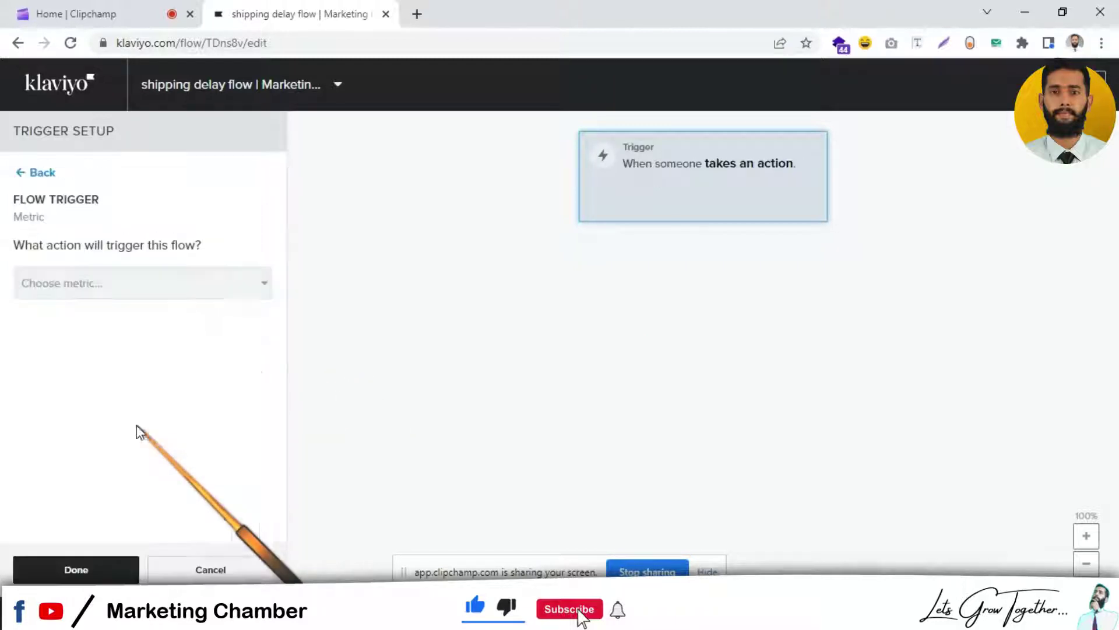
click(194, 284)
text(ful)
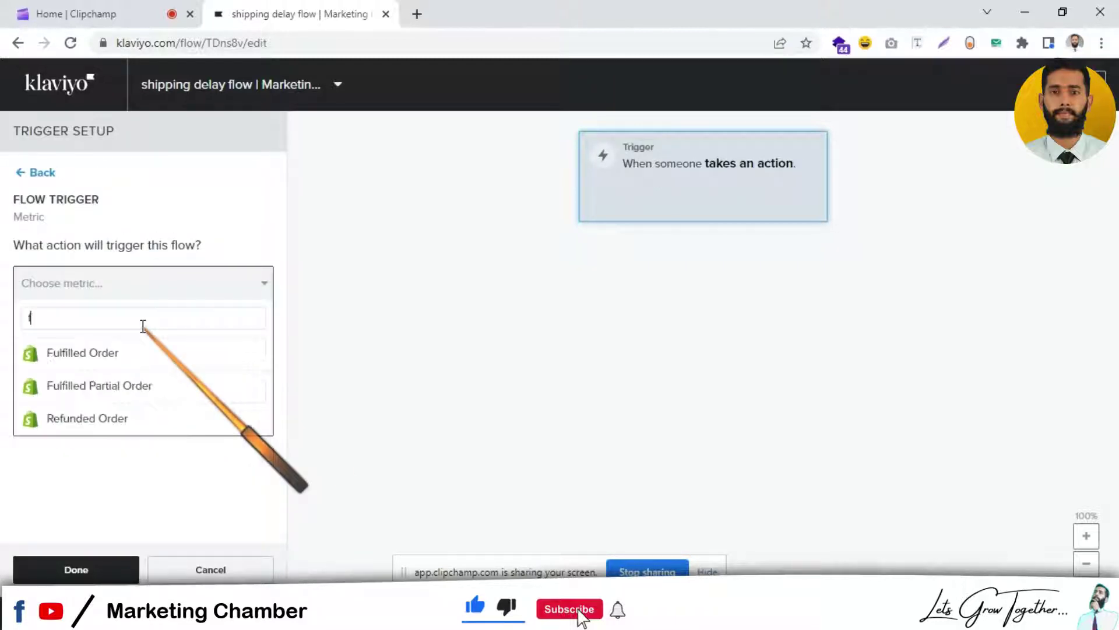
click(142, 353)
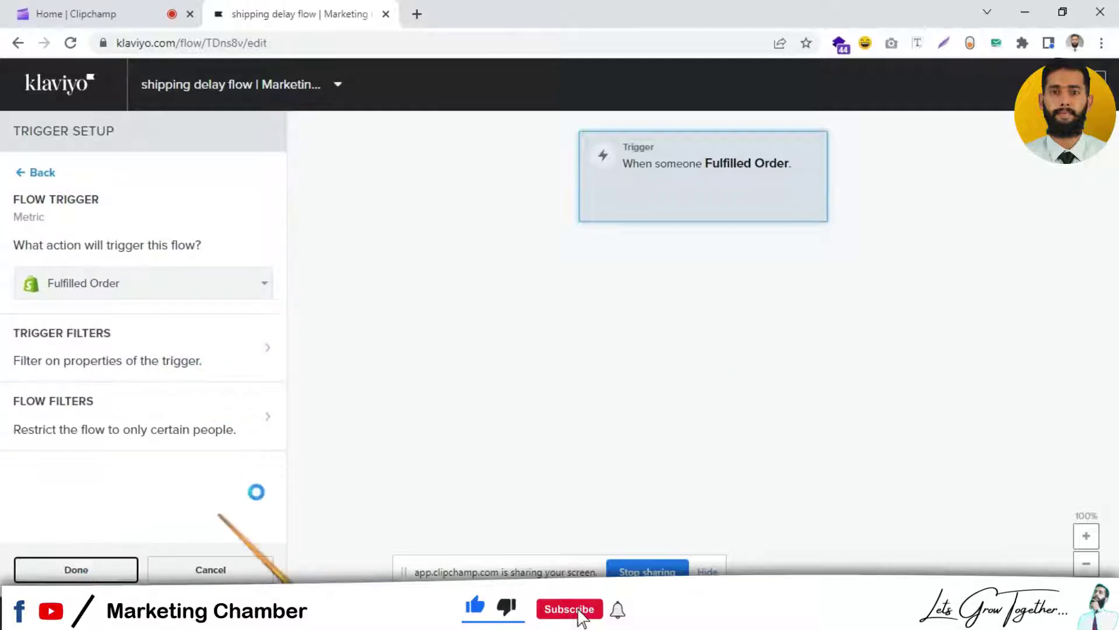
click(75, 570)
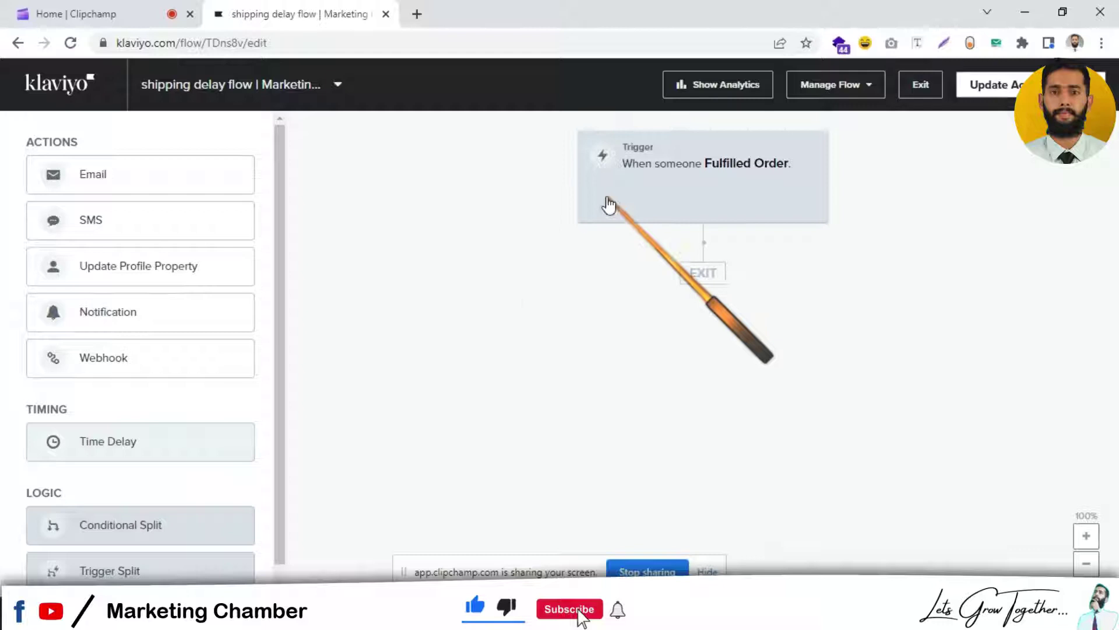
Step: Add a 'What someone has done' flow filter to the trigger
click(632, 185)
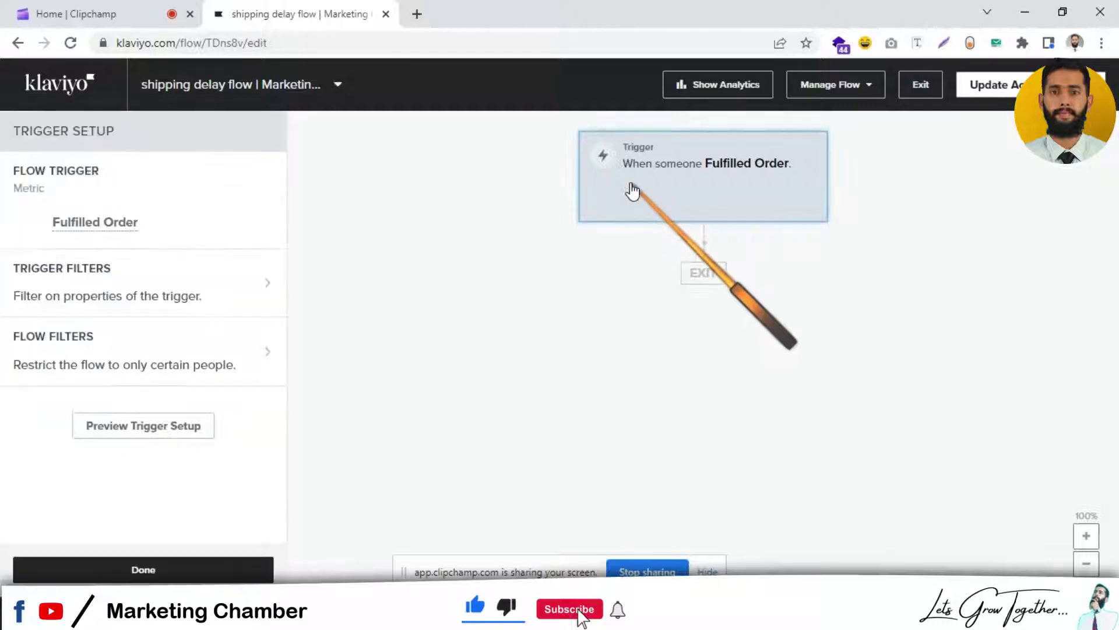
click(61, 349)
click(226, 257)
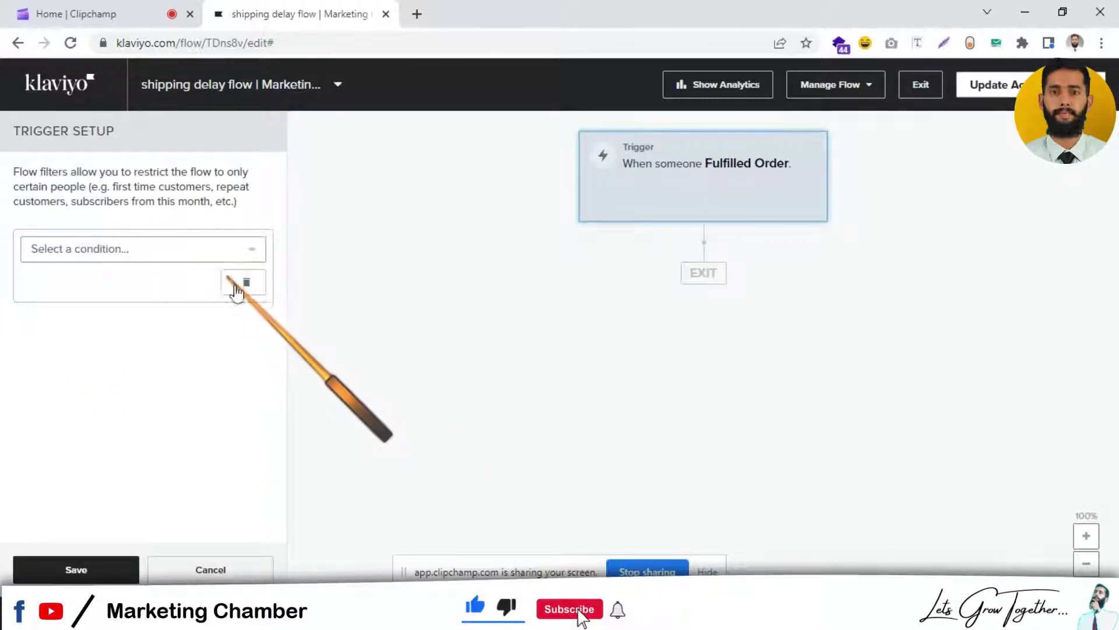
click(195, 249)
click(191, 280)
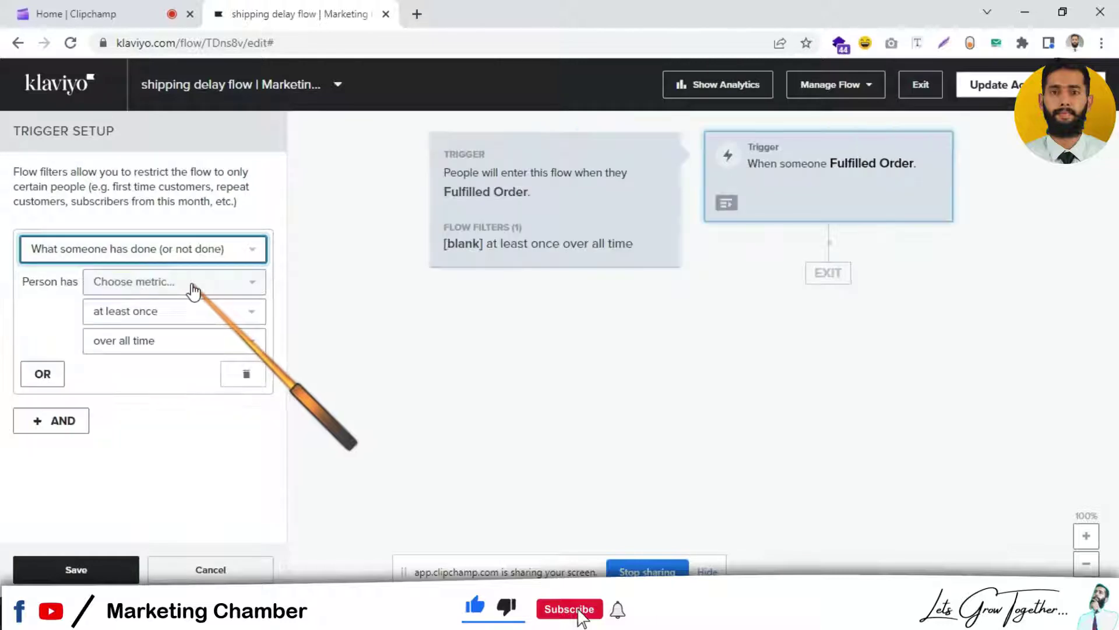
Step: Make the filter require Fulfilled Order zero times since starting this flow, then add an AND condition
click(176, 285)
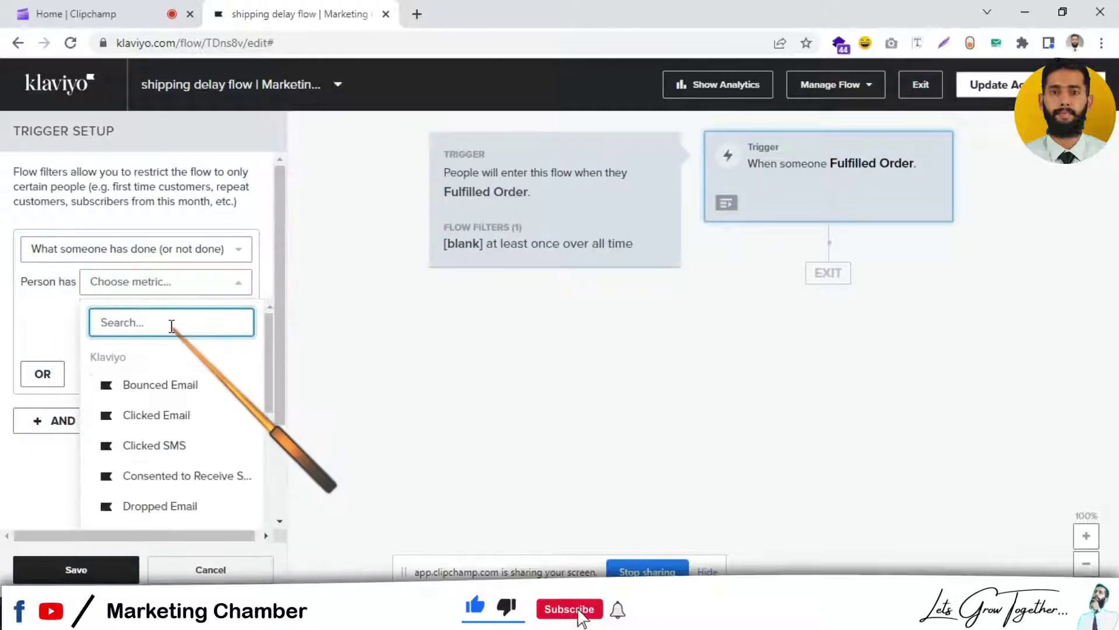
text(rec)
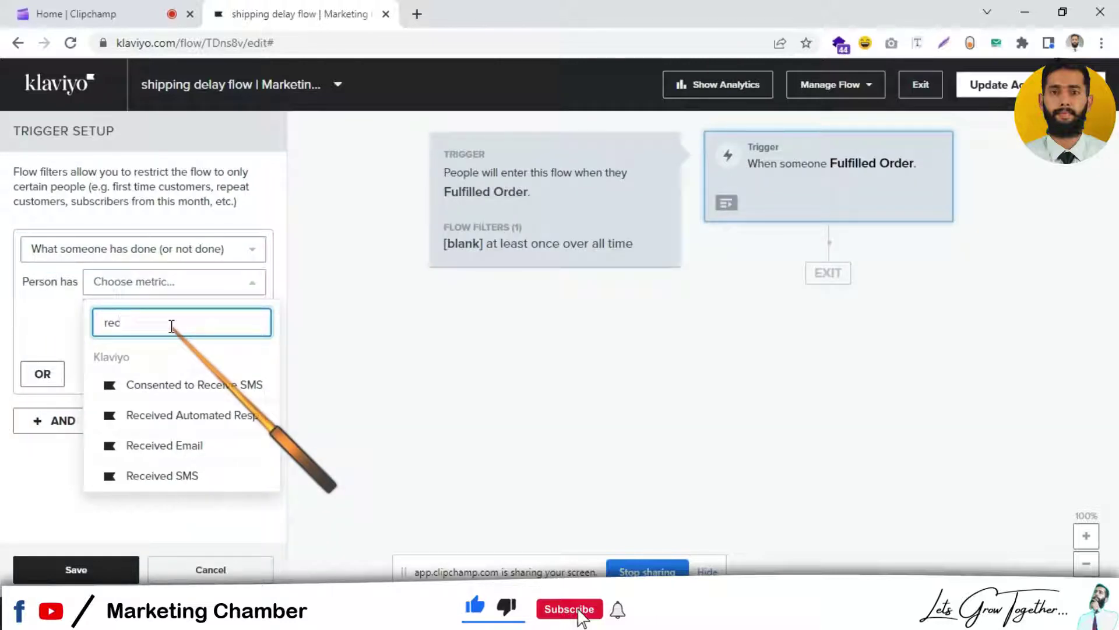
key(BackSpace)
key(BackSpace)
key(BackSpace)
text(fl)
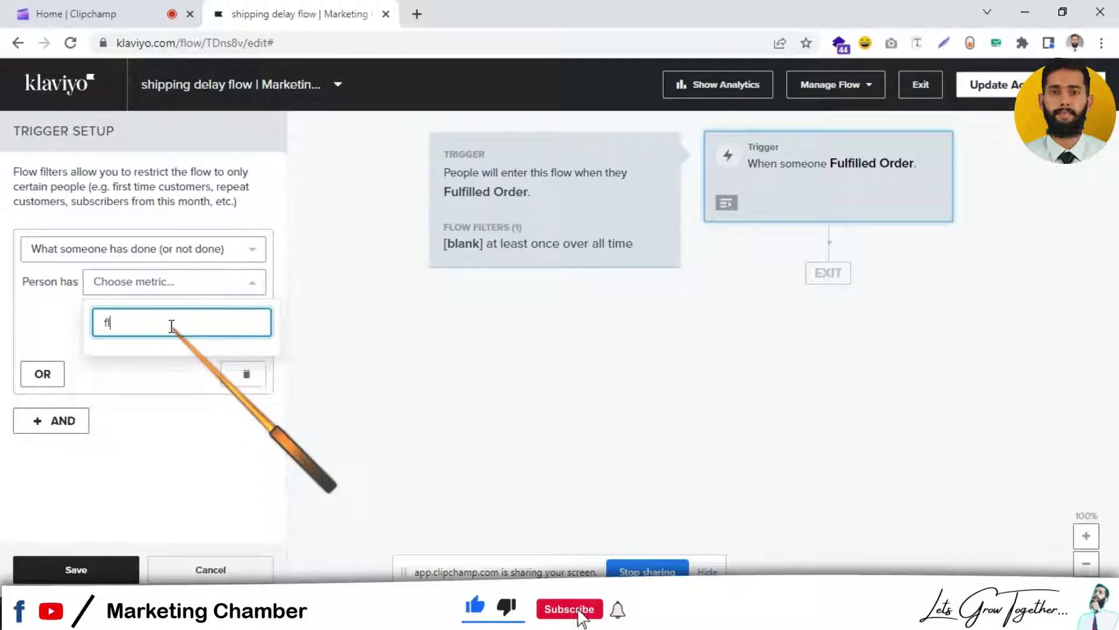
key(BackSpace)
text(ull)
key(BackSpace)
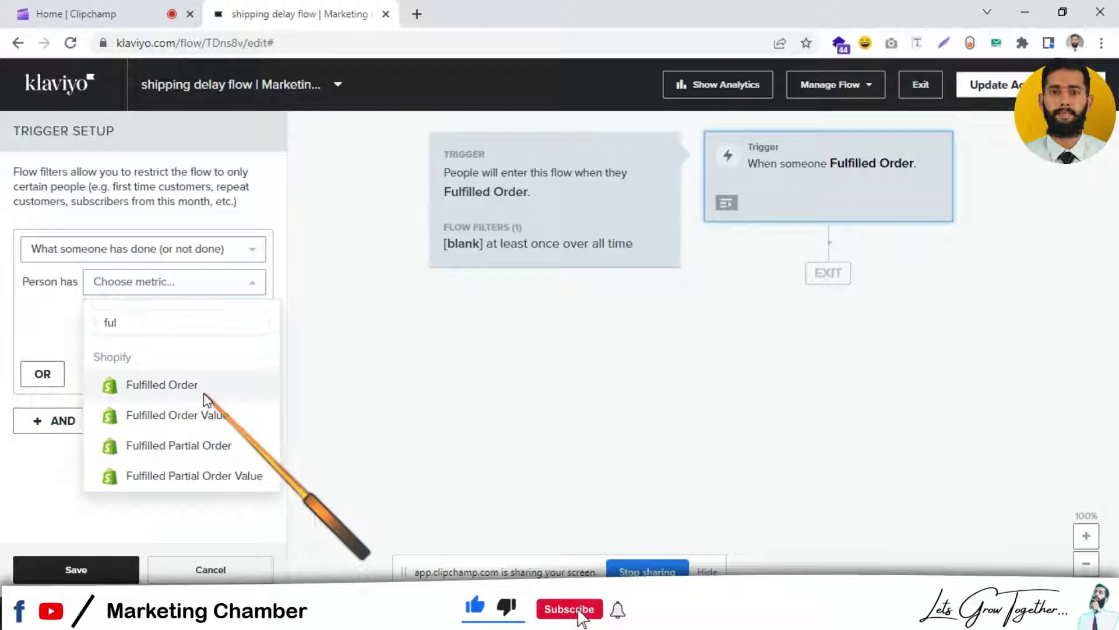
click(200, 385)
click(176, 318)
click(189, 364)
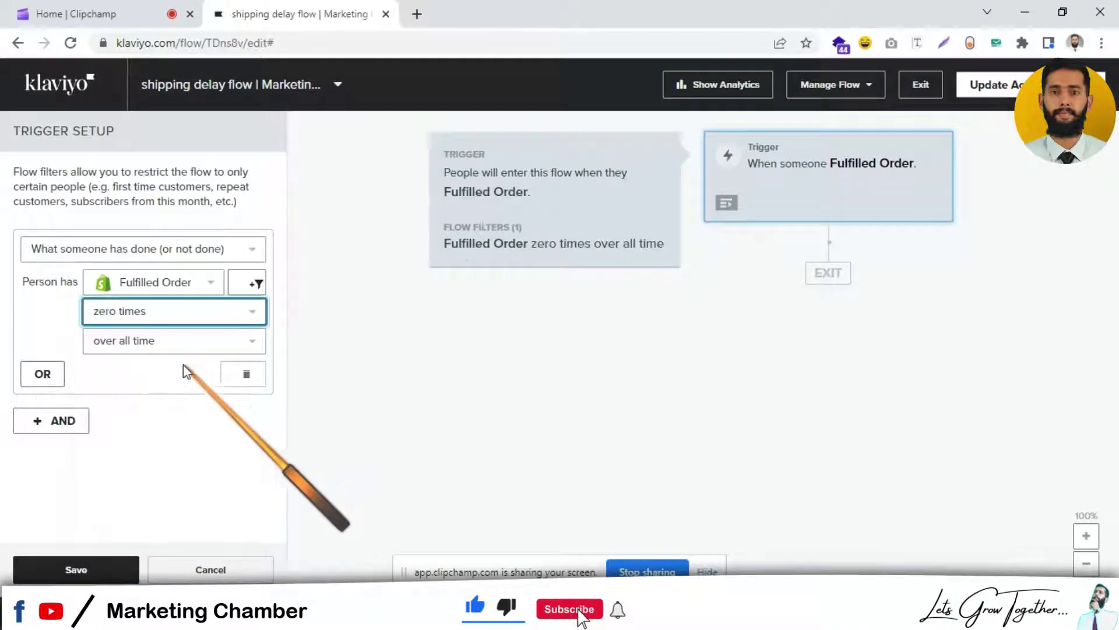
click(184, 347)
click(150, 522)
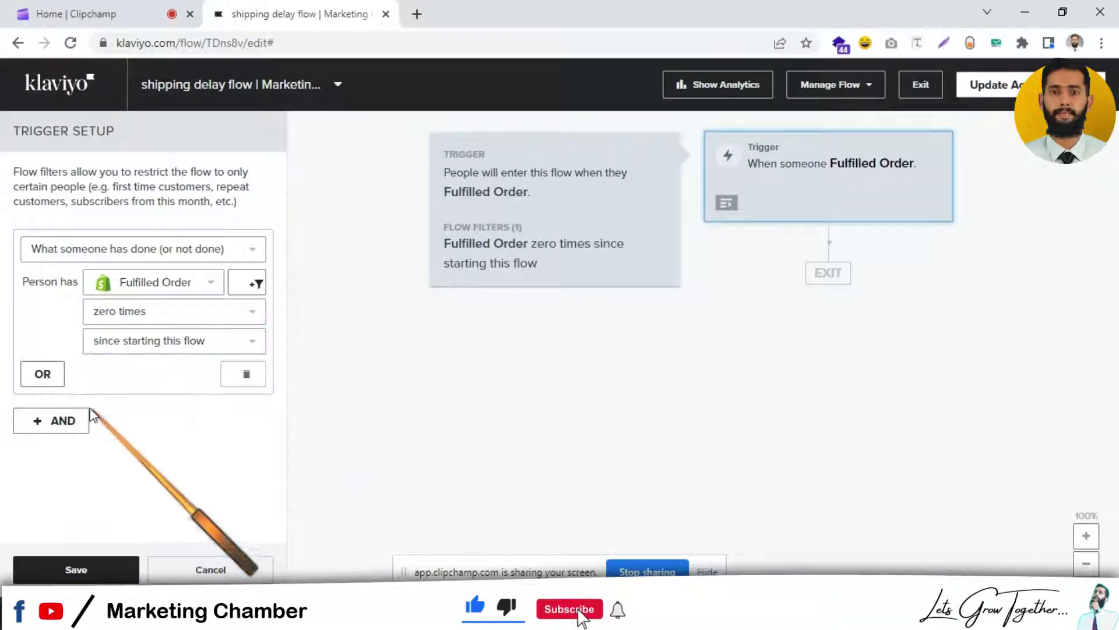
click(53, 422)
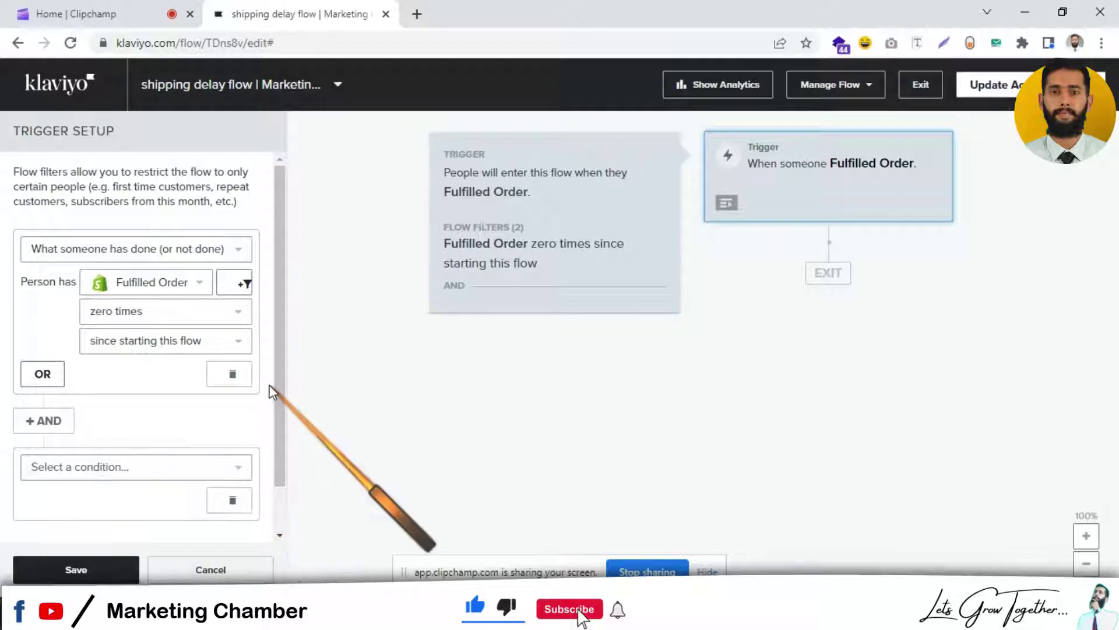
scroll(275, 411, down, 1)
Step: Set the AND condition to Cancelled Order zero times since starting this flow and save the filters
click(167, 434)
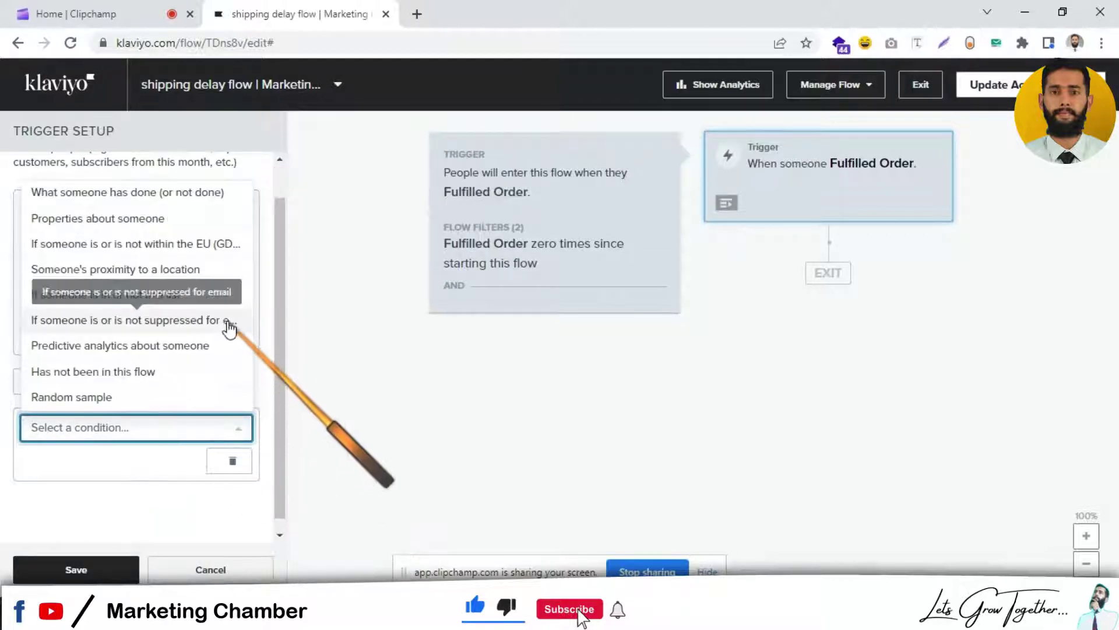
click(132, 193)
click(156, 460)
click(160, 500)
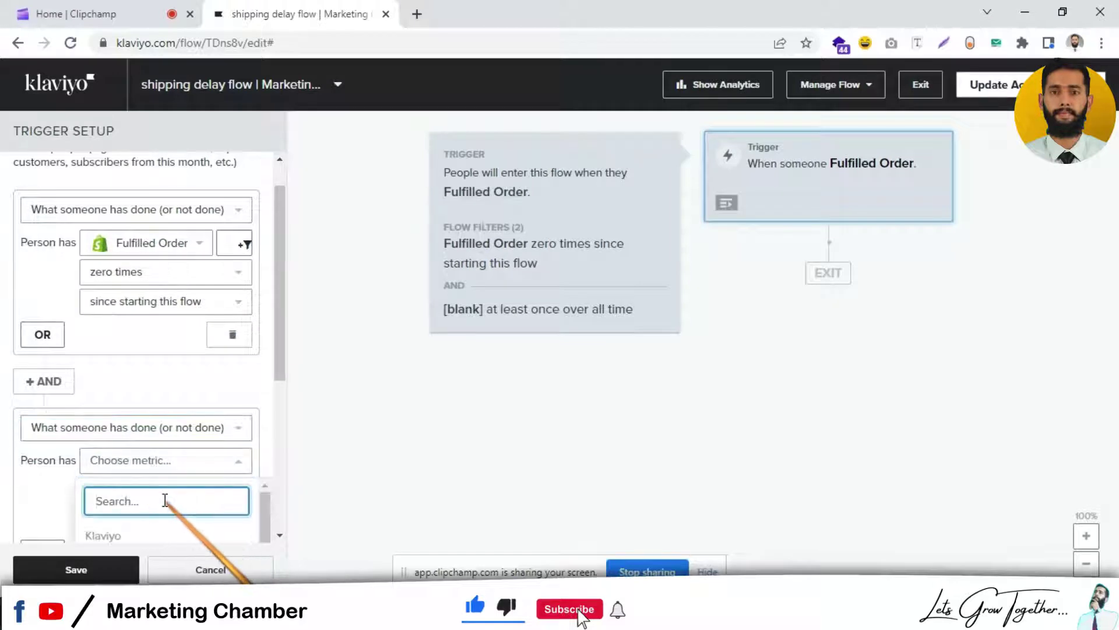
text(can)
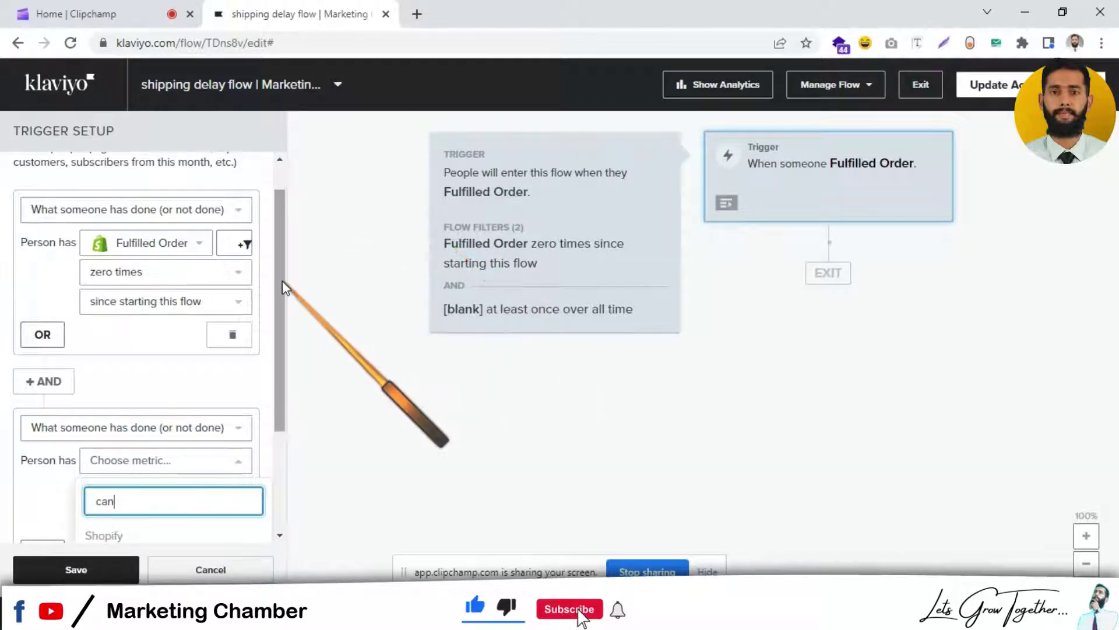
drag(283, 281, 282, 380)
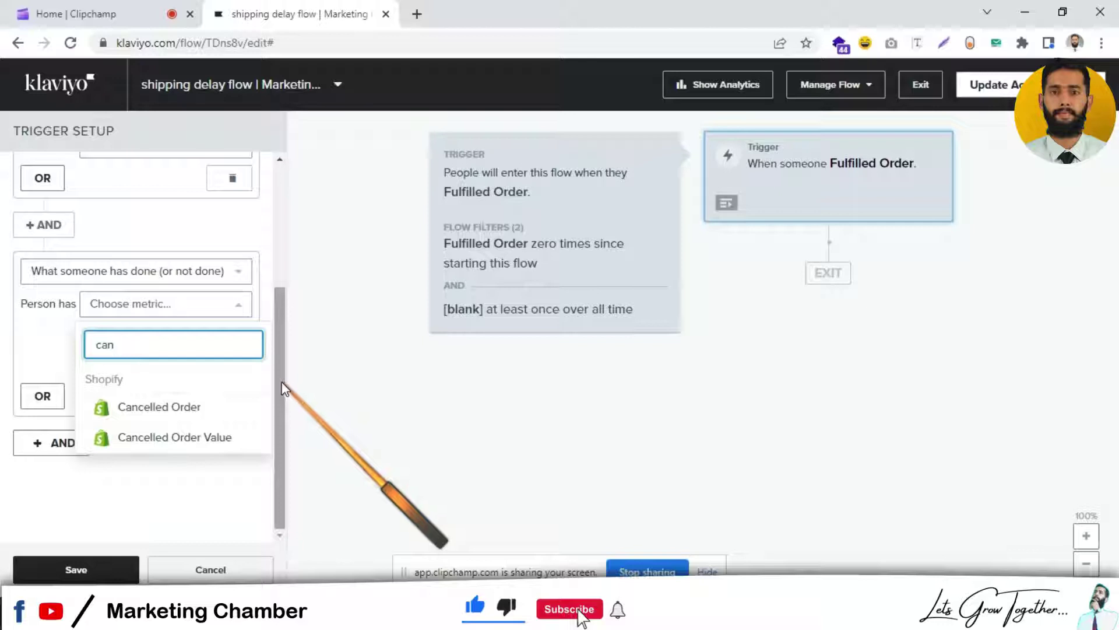
click(155, 407)
click(182, 341)
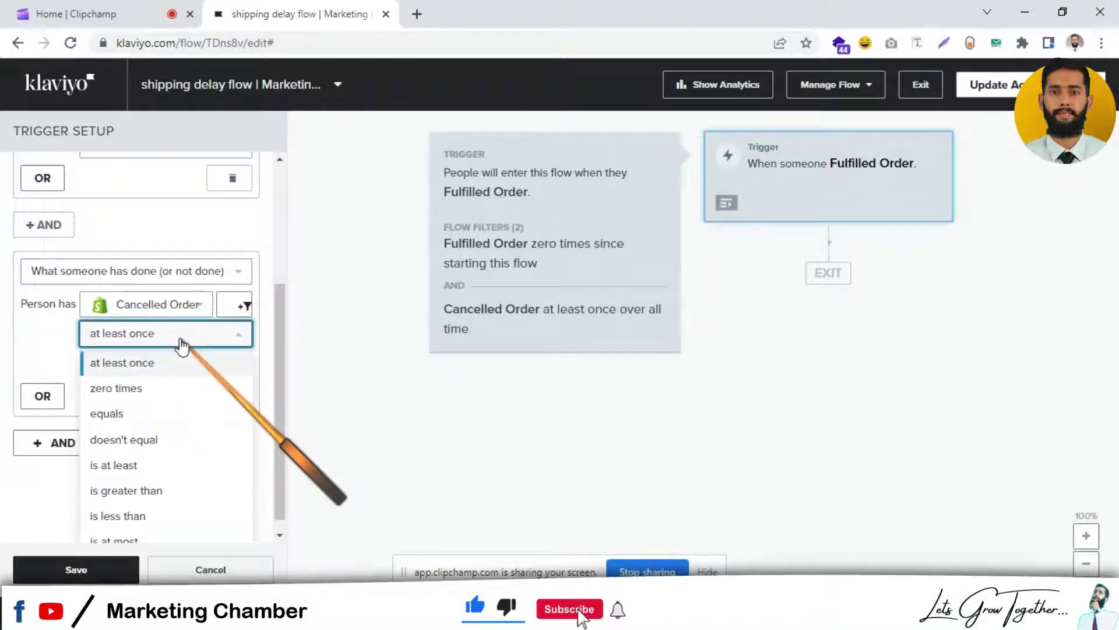
click(165, 387)
click(181, 362)
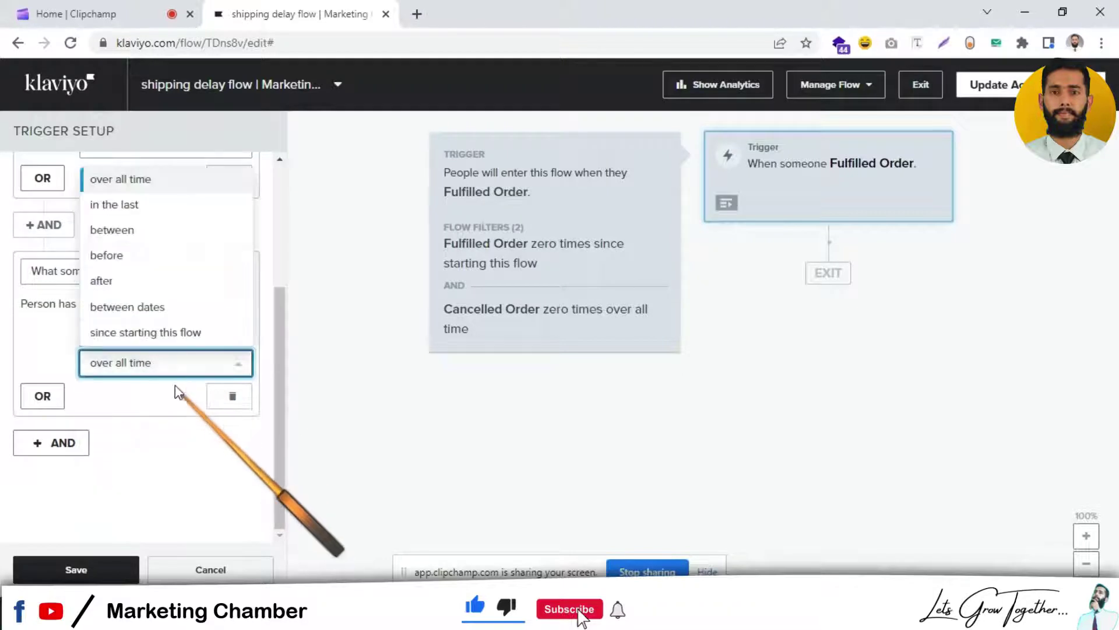
click(159, 333)
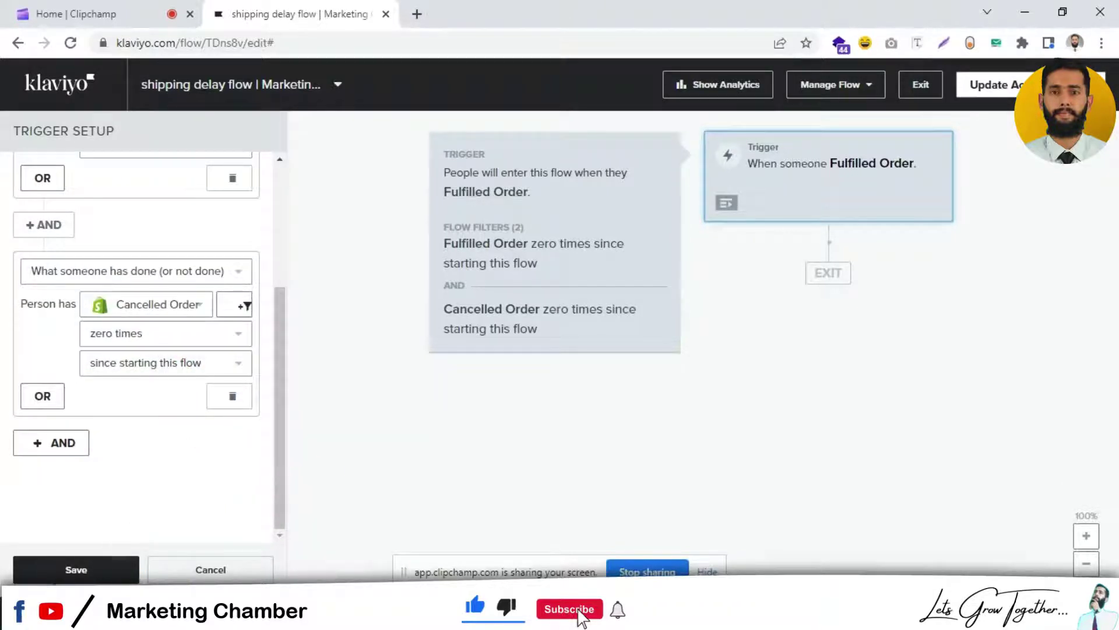
click(76, 570)
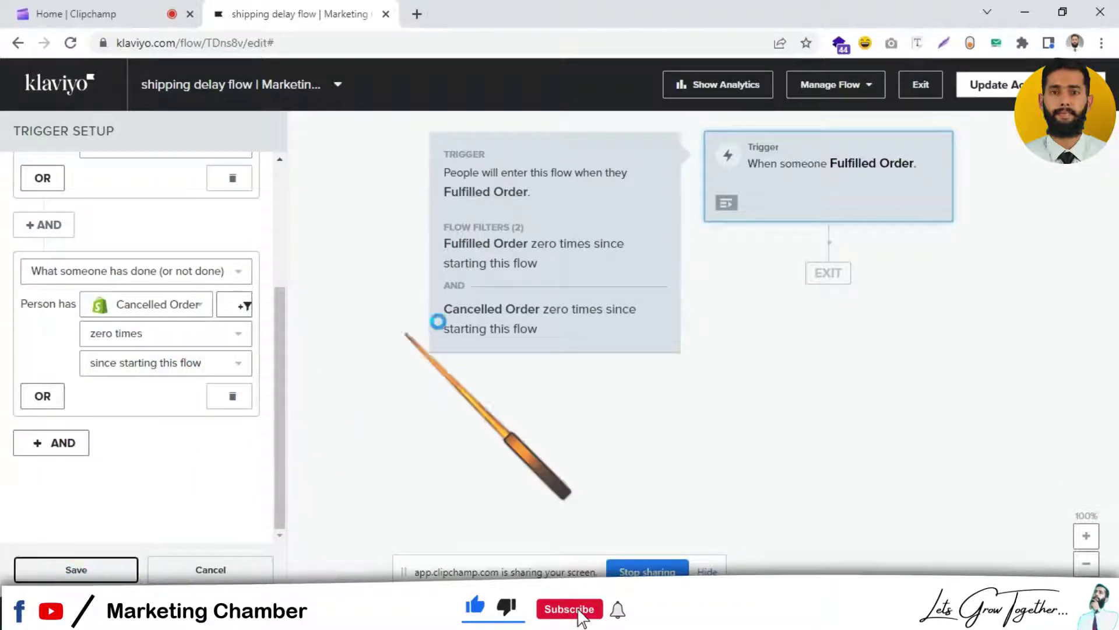
Step: Add a Time Delay step after the trigger and set it to 10 days
click(454, 291)
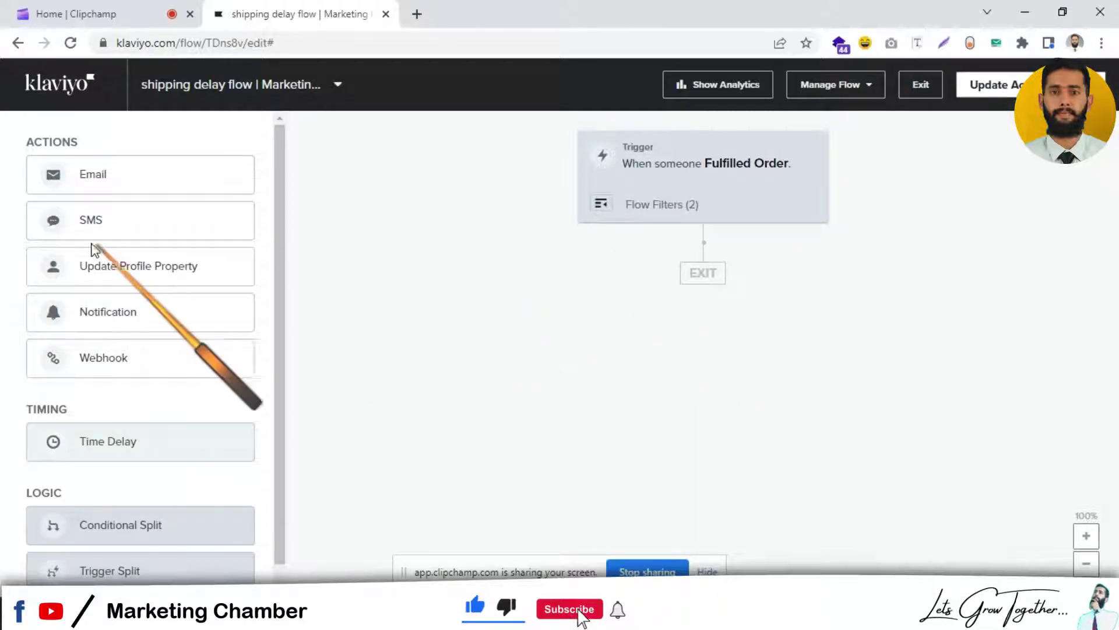
drag(108, 443, 670, 285)
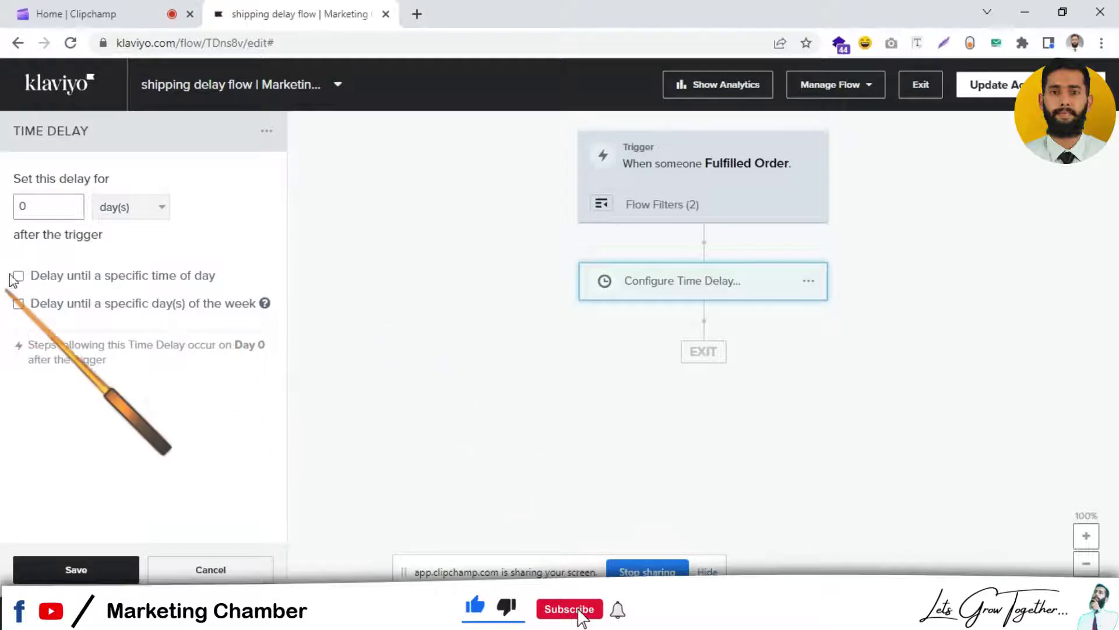
click(52, 207)
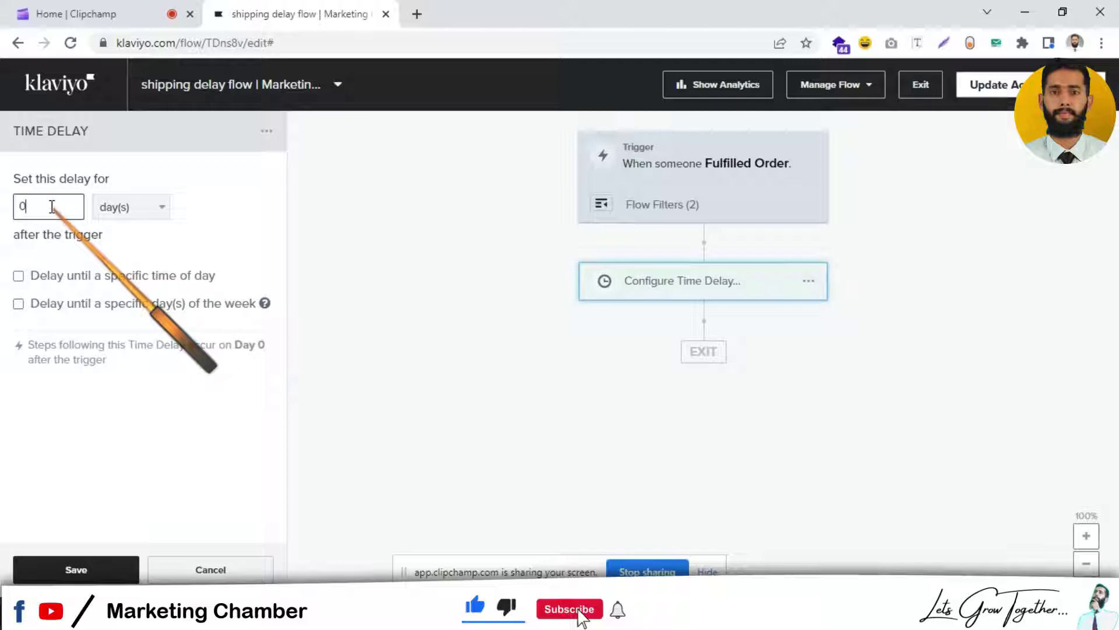
key(BackSpace)
text(10)
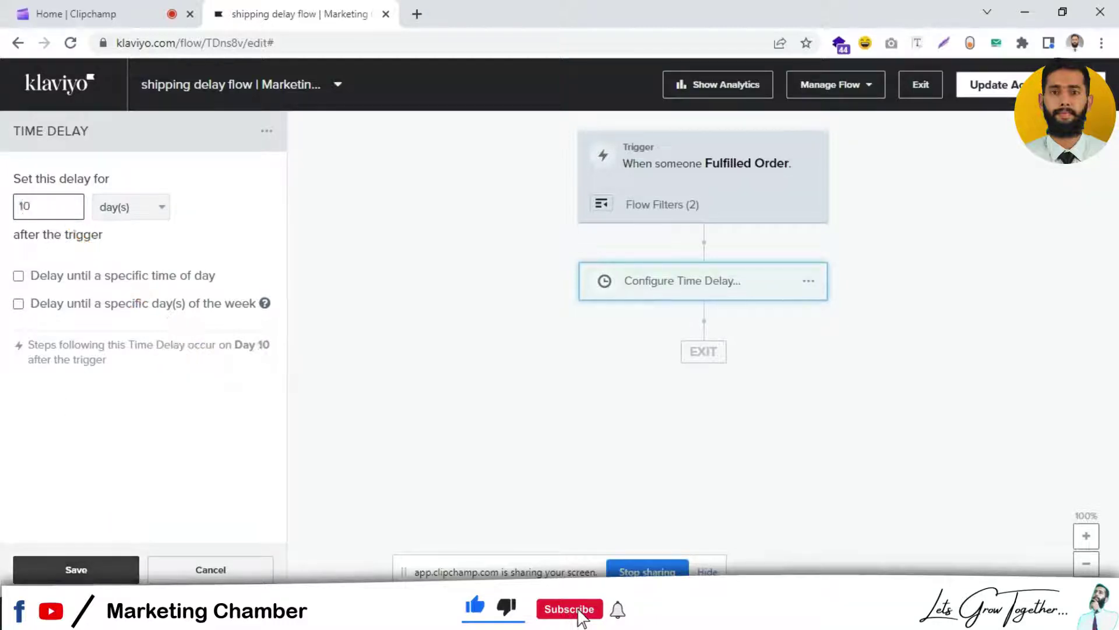
click(98, 570)
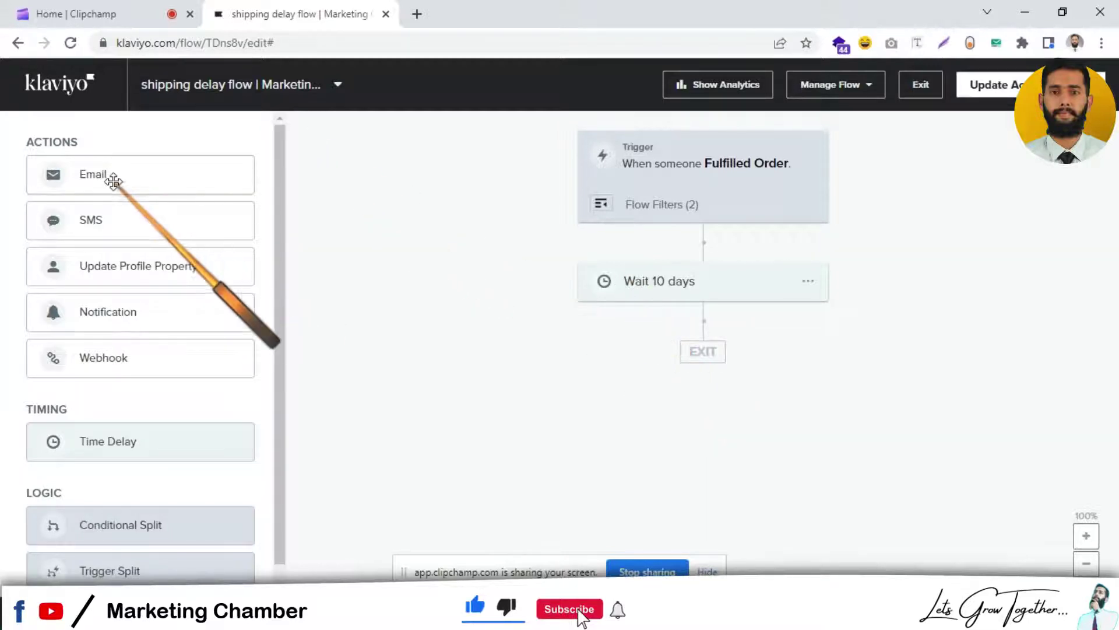
Step: Add an Email step below the 10-day wait and open its content configuration
drag(111, 176, 661, 354)
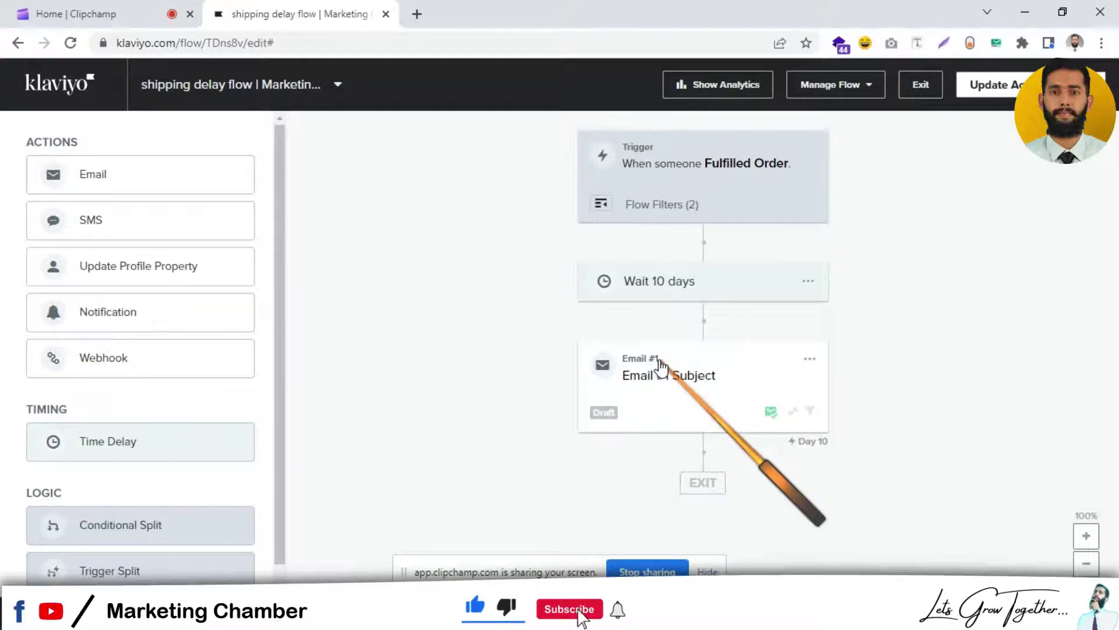
click(660, 366)
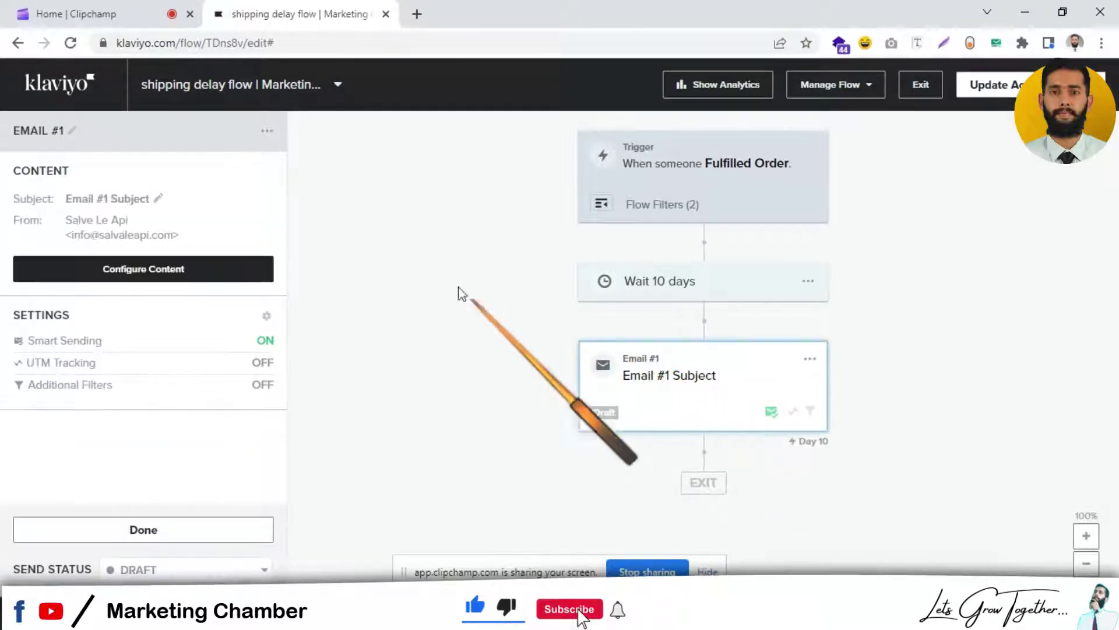
click(210, 279)
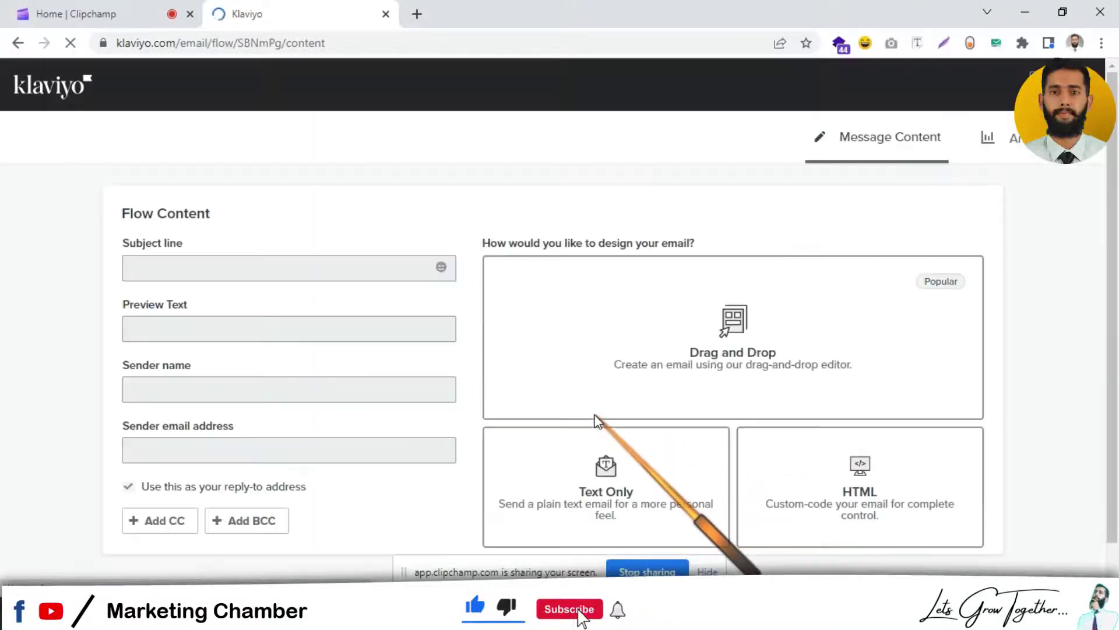
Step: Give Email #1 subject 'We are working on your order' and preview 'Thank you for your patience and support.'
triple_click(305, 264)
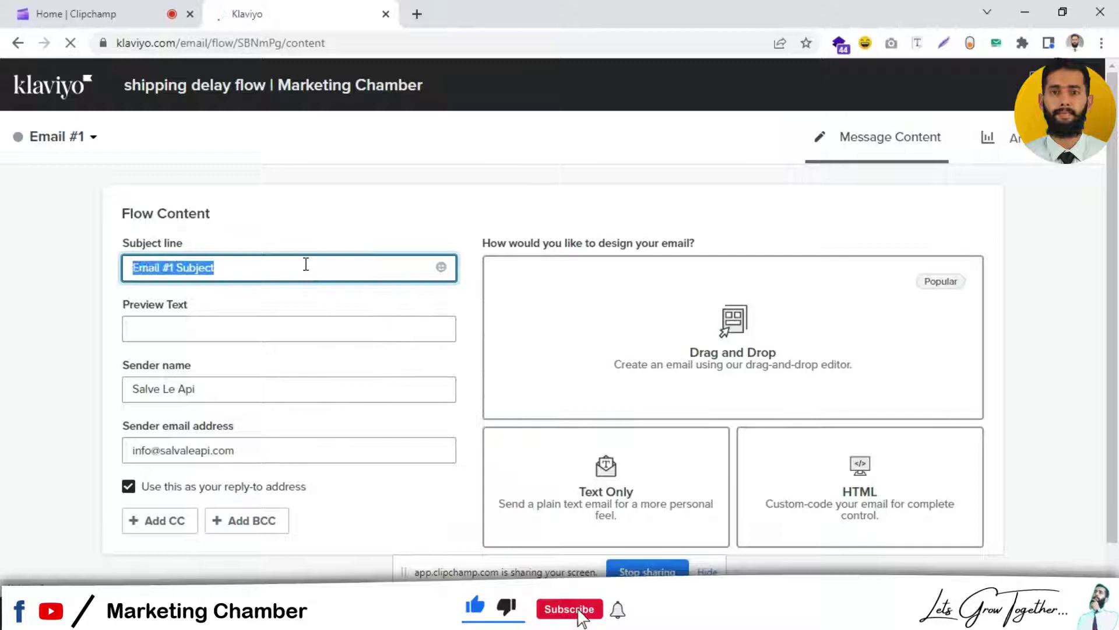
key(BackSpace)
text(We a)
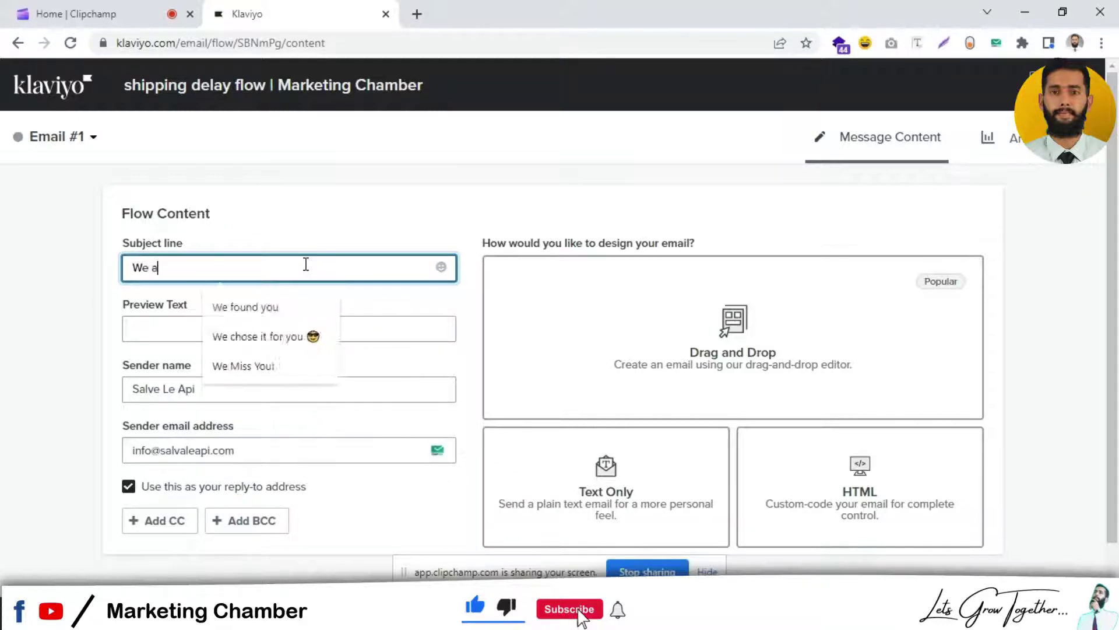
text(re working on you)
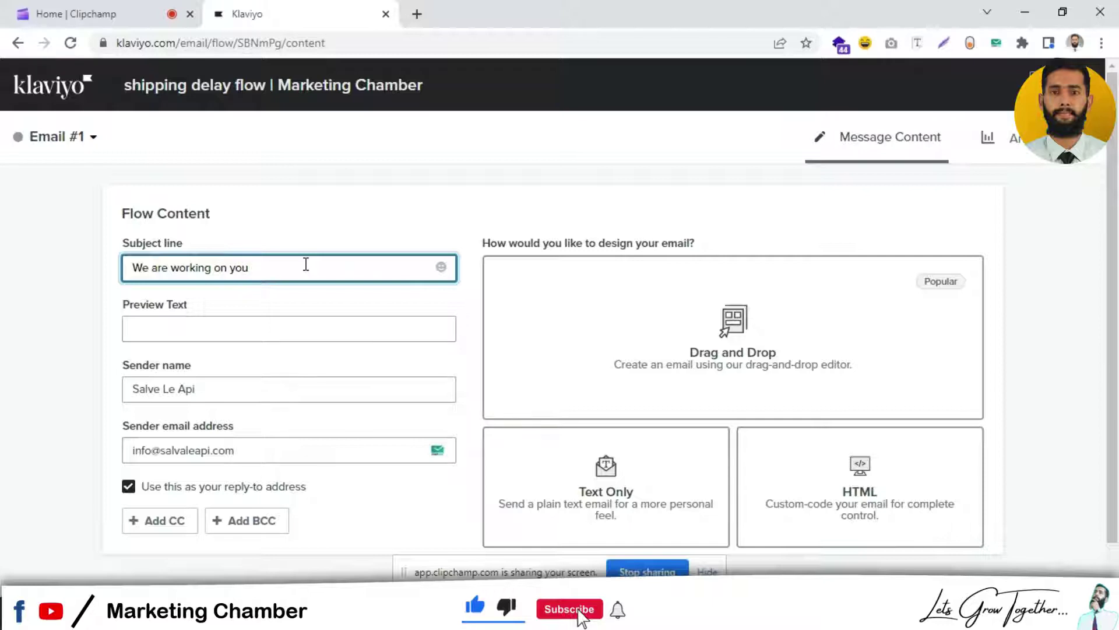
text(r order)
click(320, 340)
text(Th)
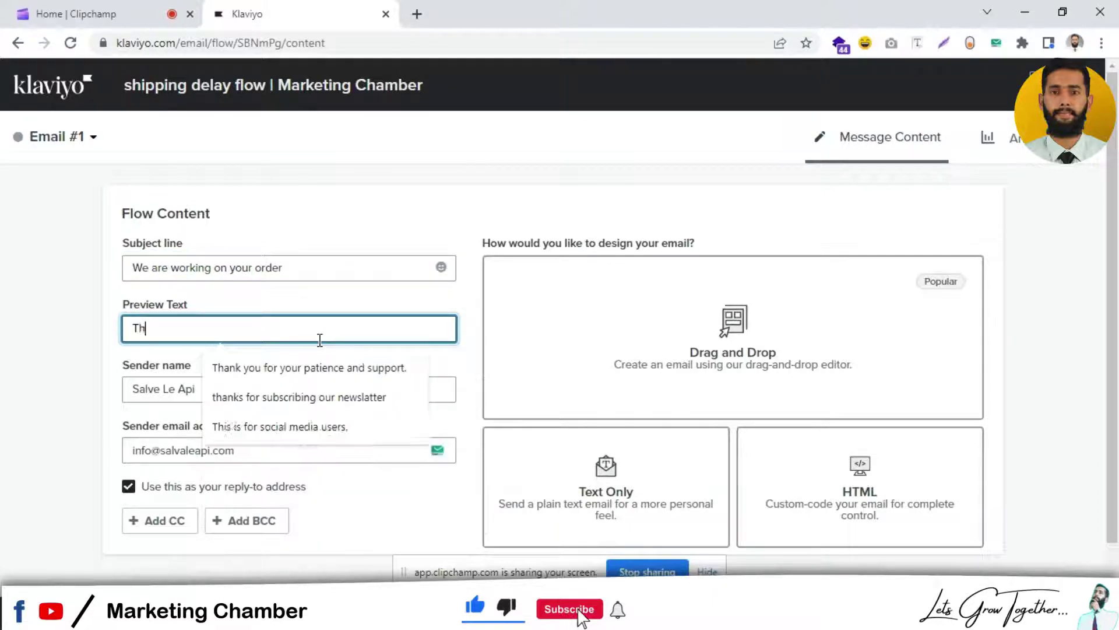
text(ank)
key(Down)
key(Return)
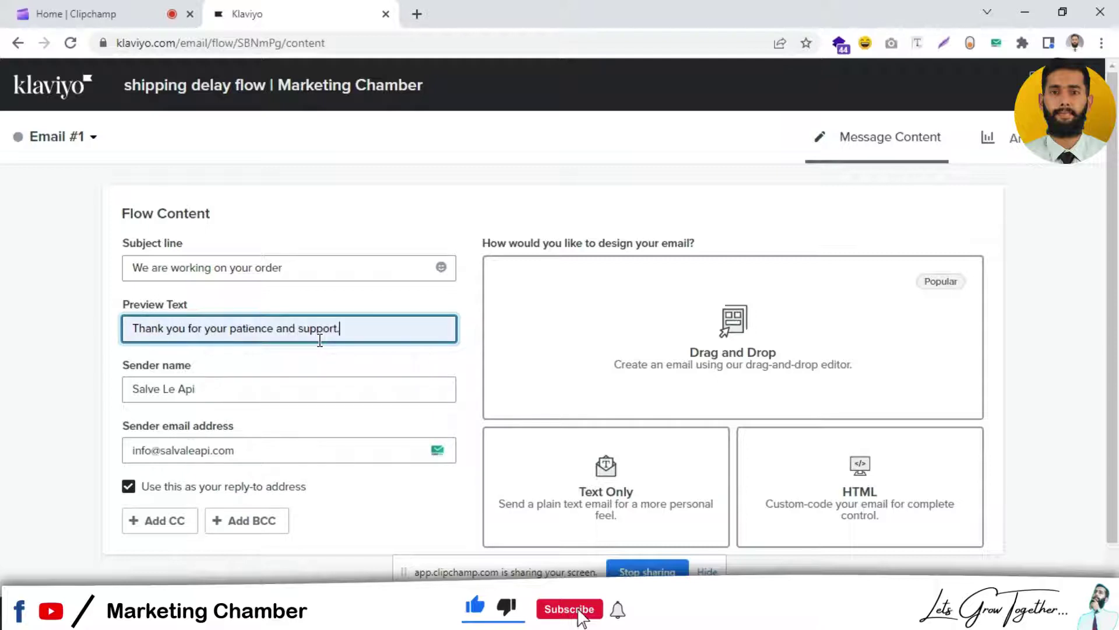
click(748, 333)
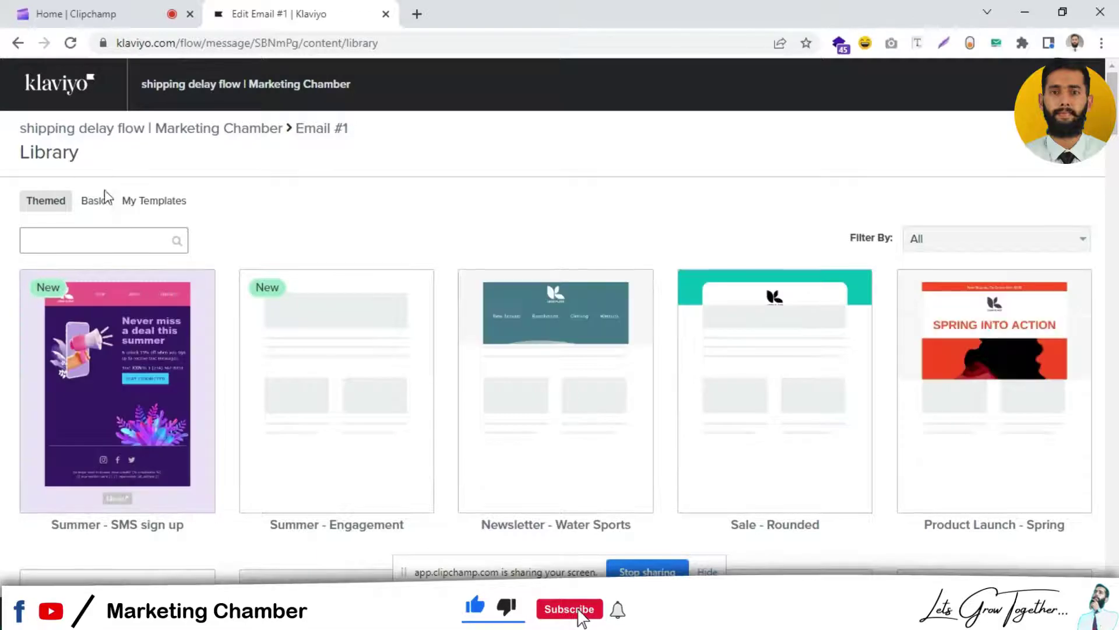
Step: Build Email #1 on the Basic 1 Column template
click(93, 205)
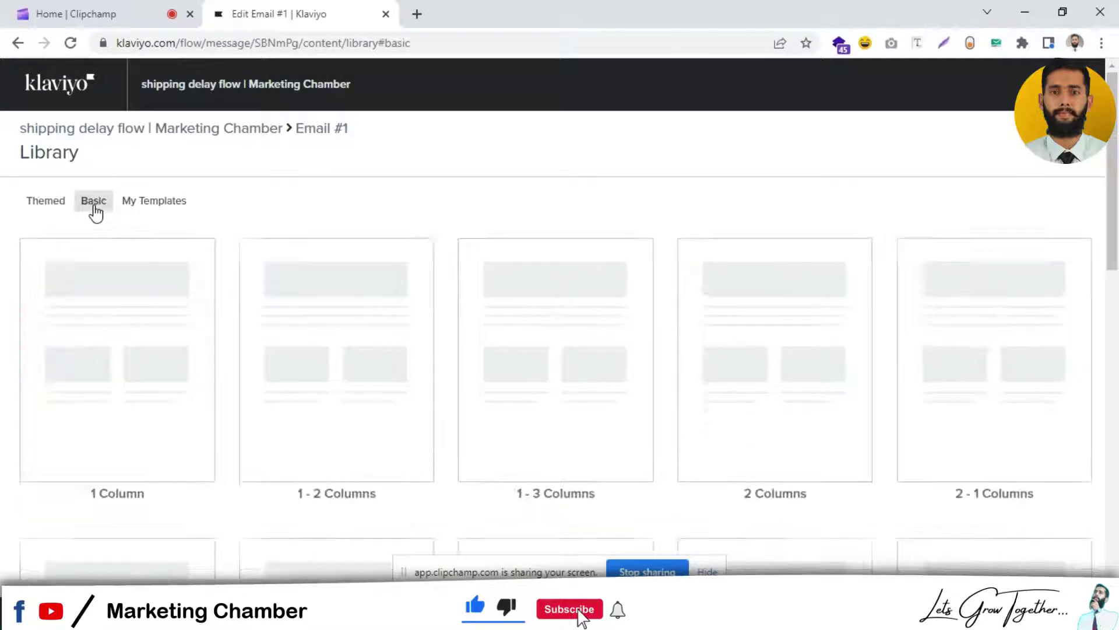
click(138, 382)
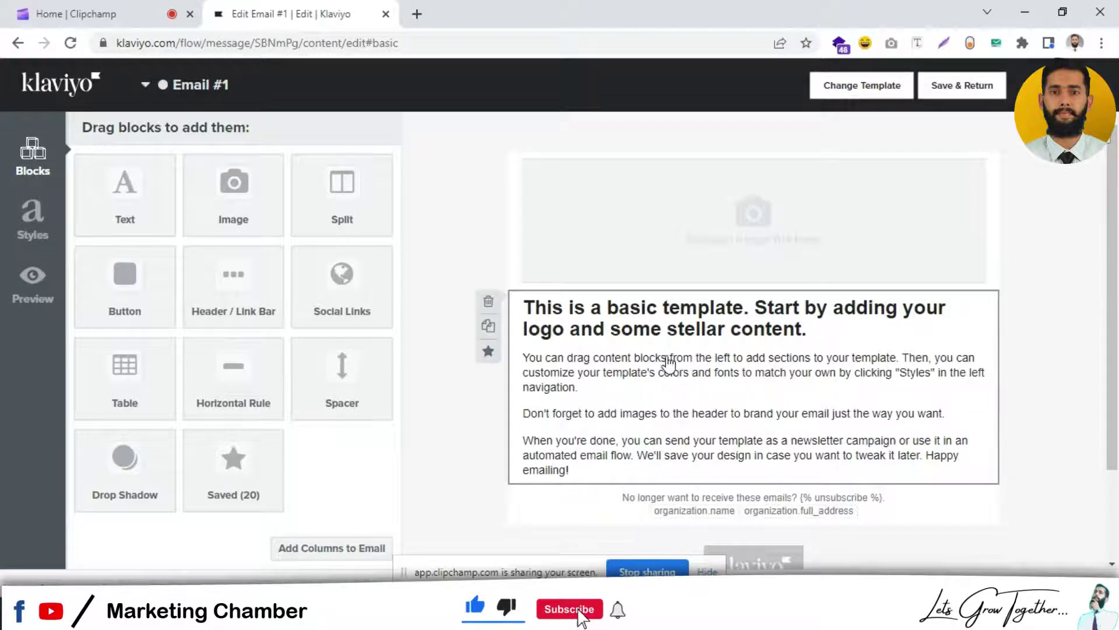
Step: Replace the template's text block with 'Thank you for your recent purchase with brand Order #----'
click(550, 348)
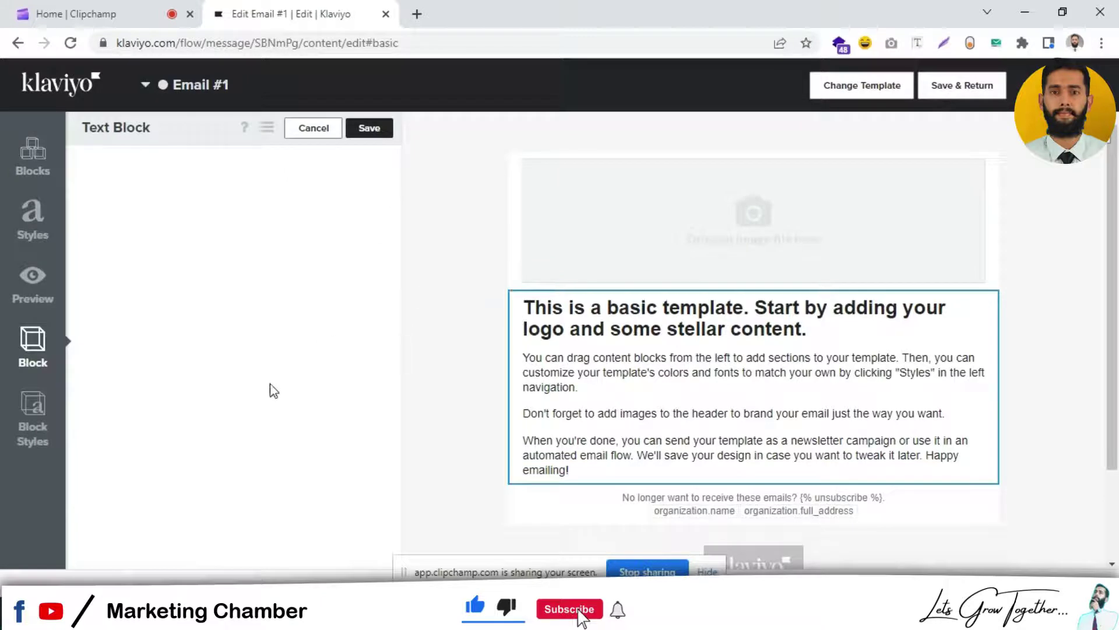
key(ctrl+a)
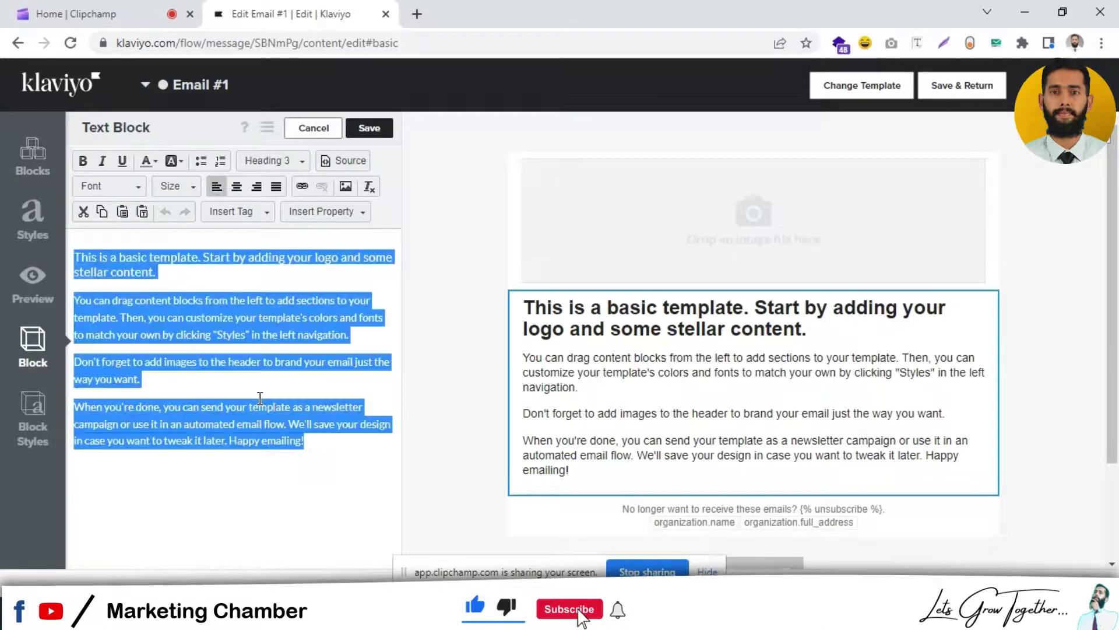
key(Delete)
text(Thank)
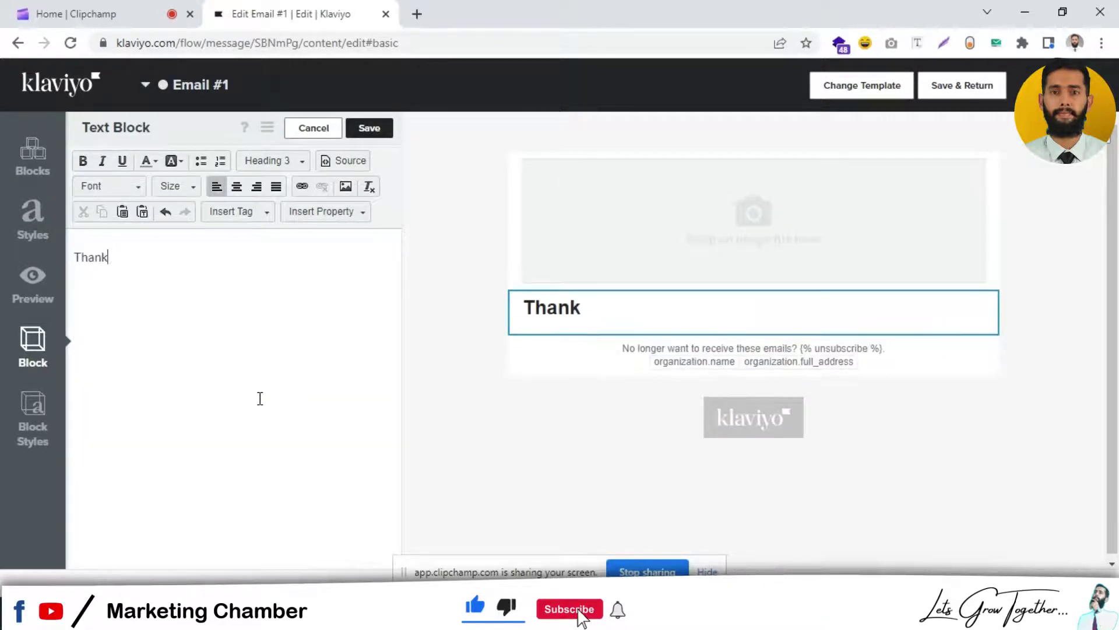
text( you for)
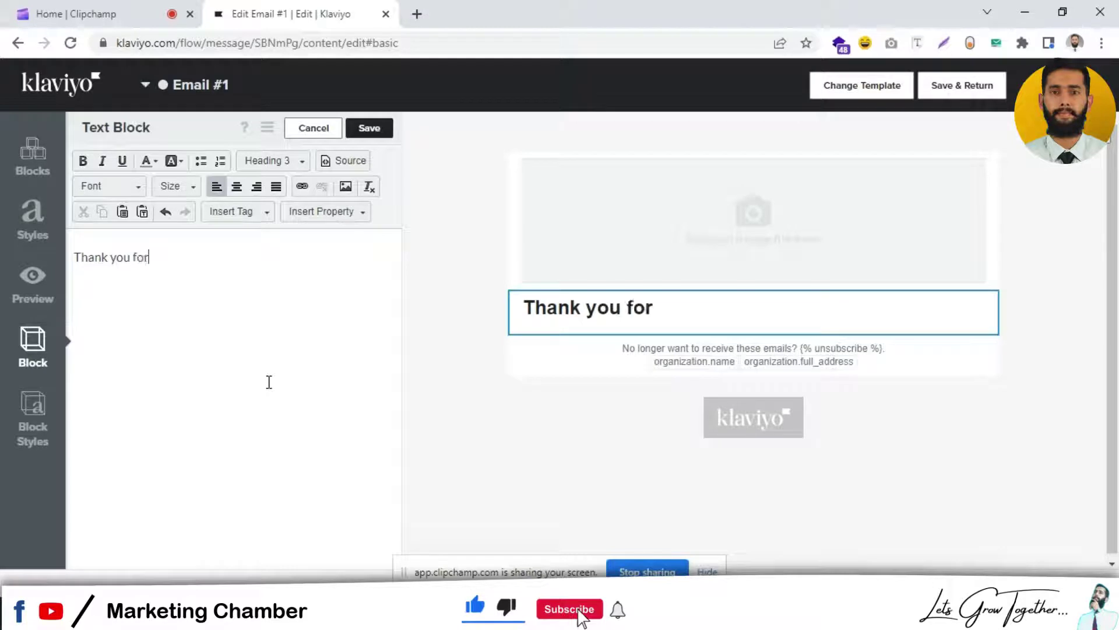
text( your recenet)
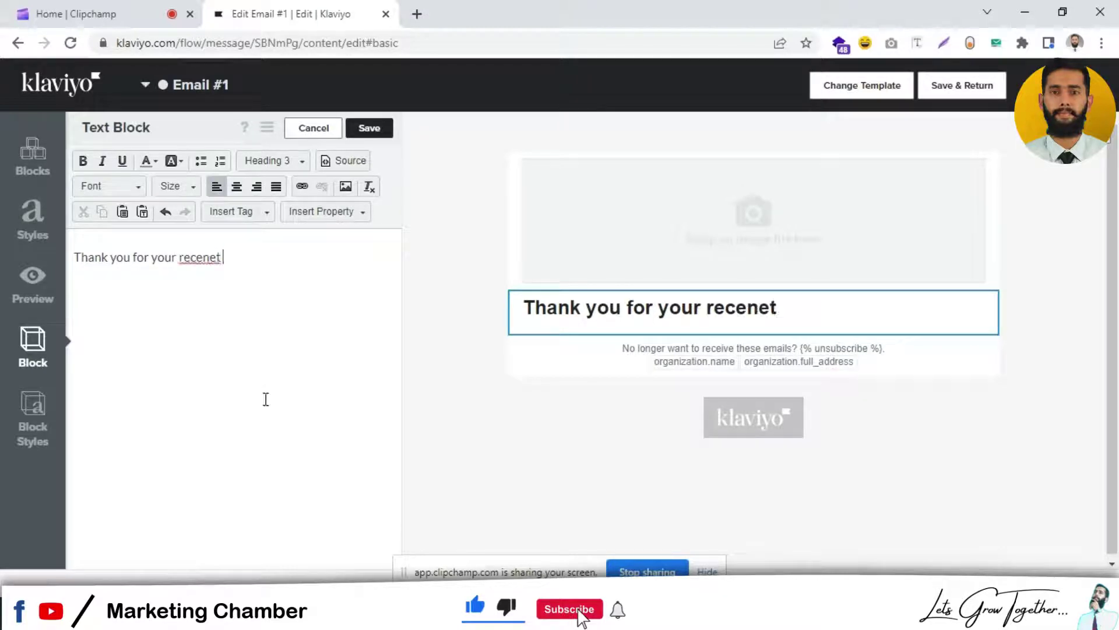
key(BackSpace)
key(BackSpace)
key(BackSpace)
key(BackSpace)
text(ent purchase)
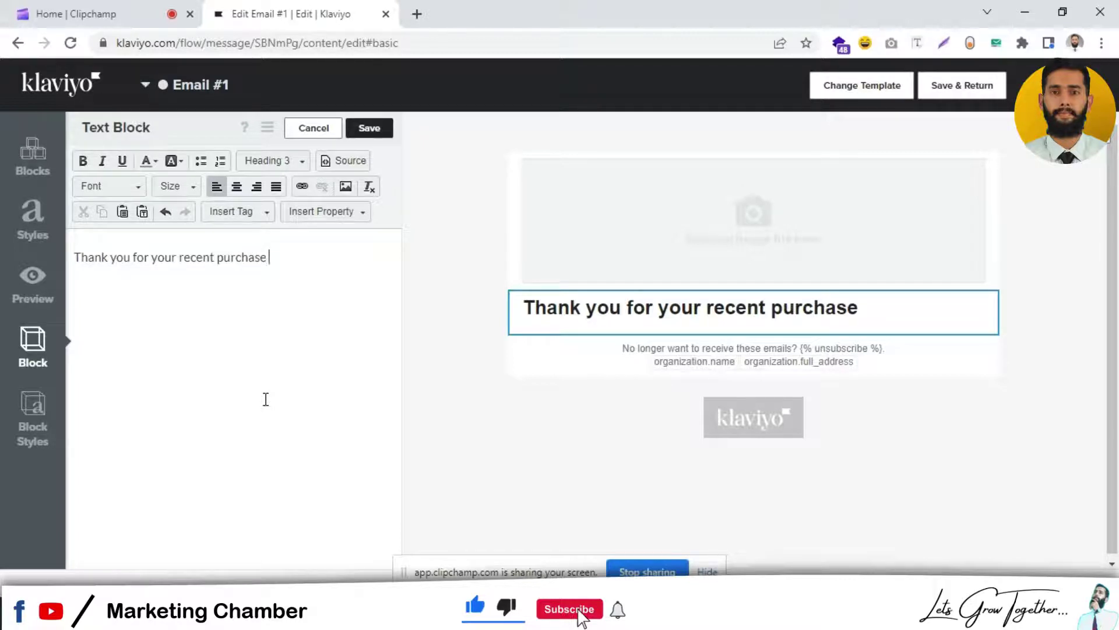
text( with j)
key(BackSpace)
key(BackSpace)
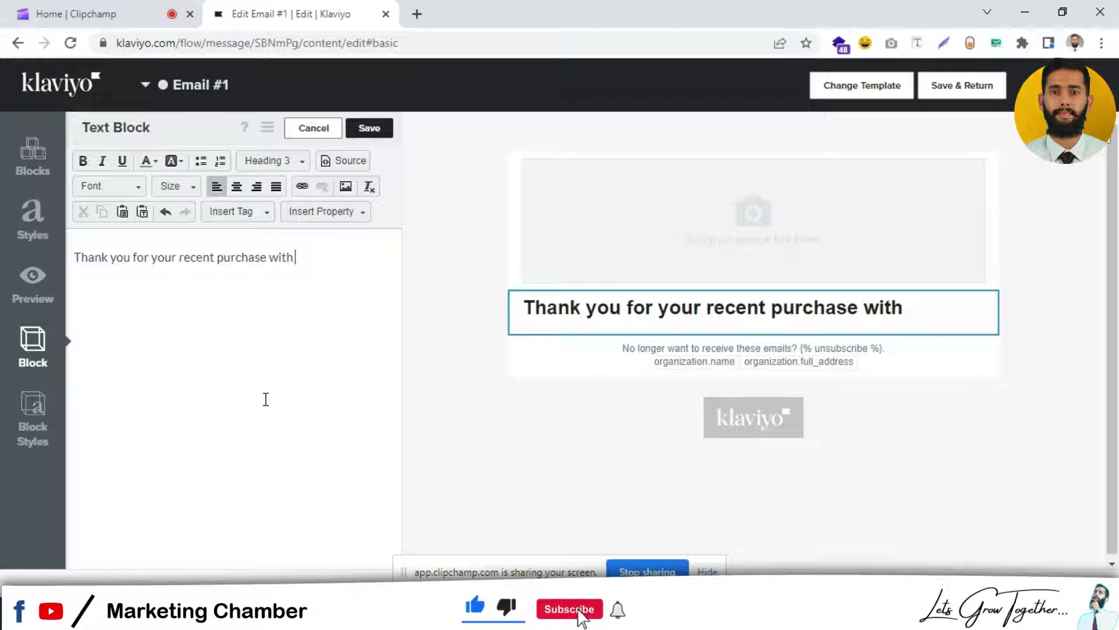
text(brand)
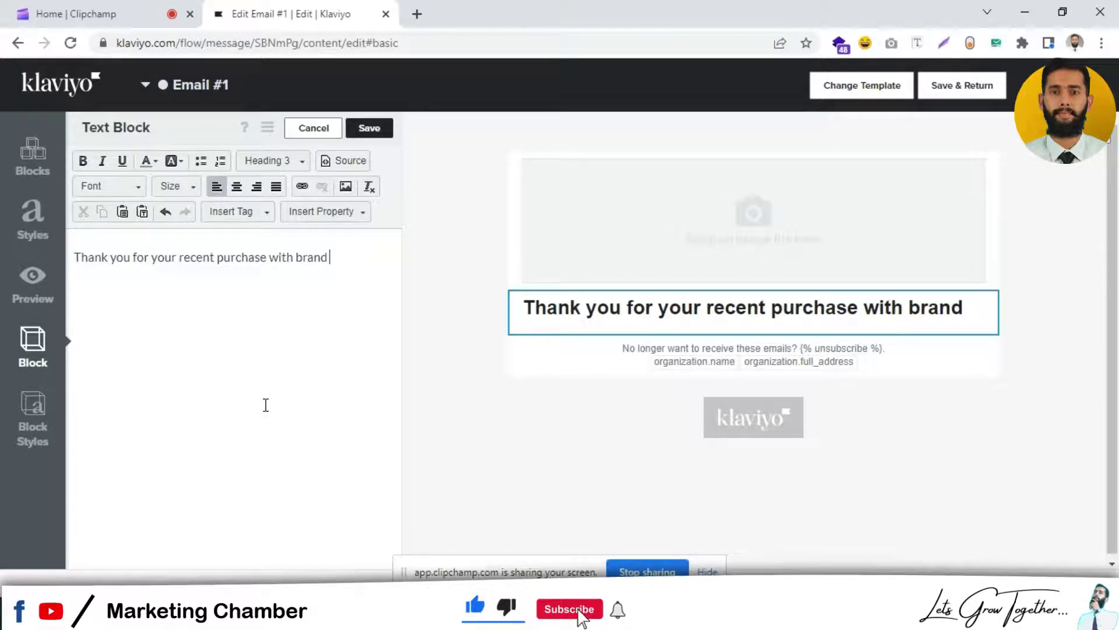
text( Ordder)
key(BackSpace)
key(BackSpace)
key(BackSpace)
text(er)
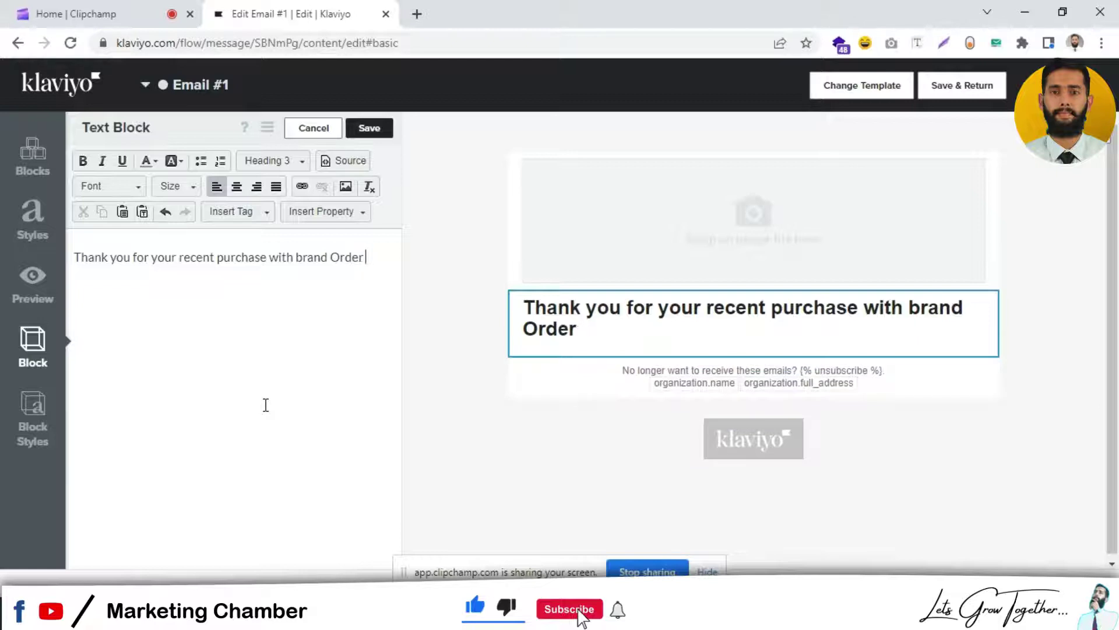
text( #----)
Step: Save the heading and copy the {{ event.extra.order_number }} merge tag from Preview Email
click(371, 137)
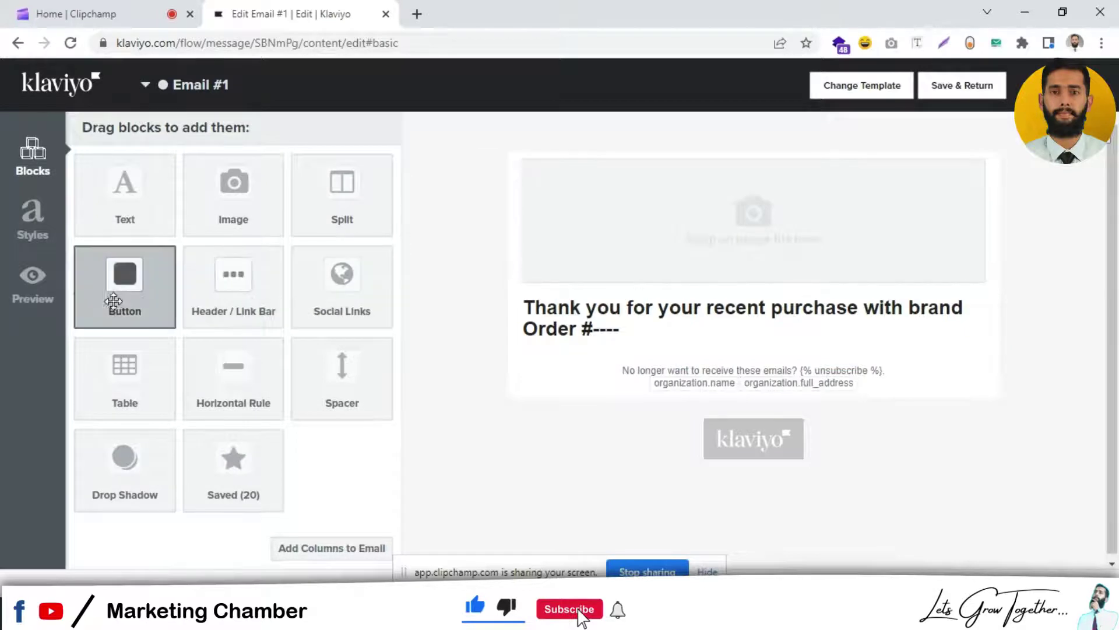
click(46, 296)
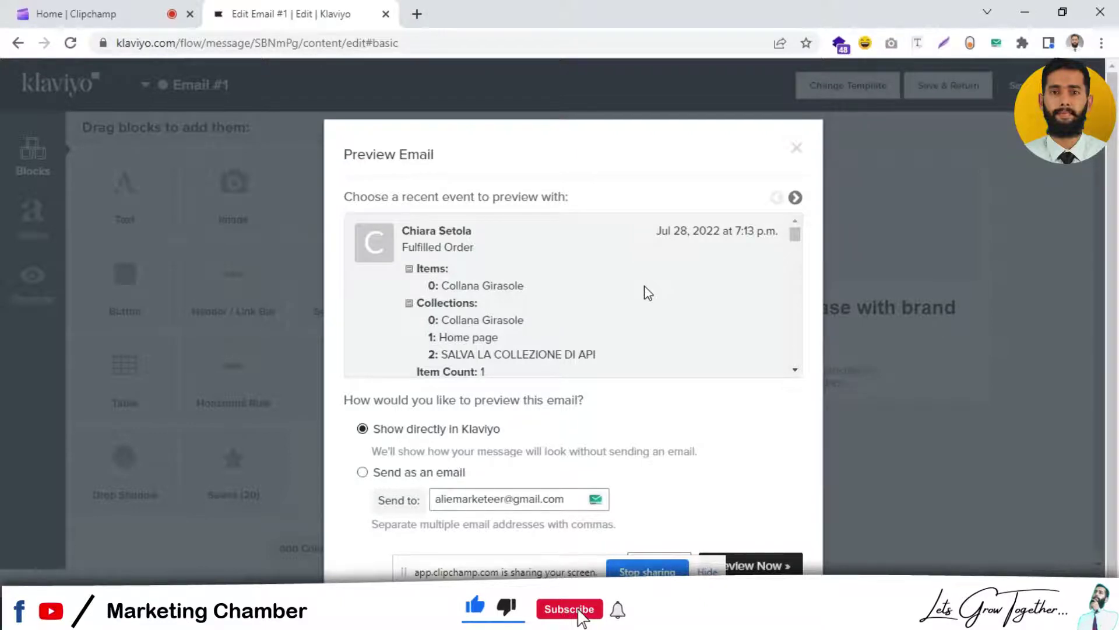
key(ctrl+f)
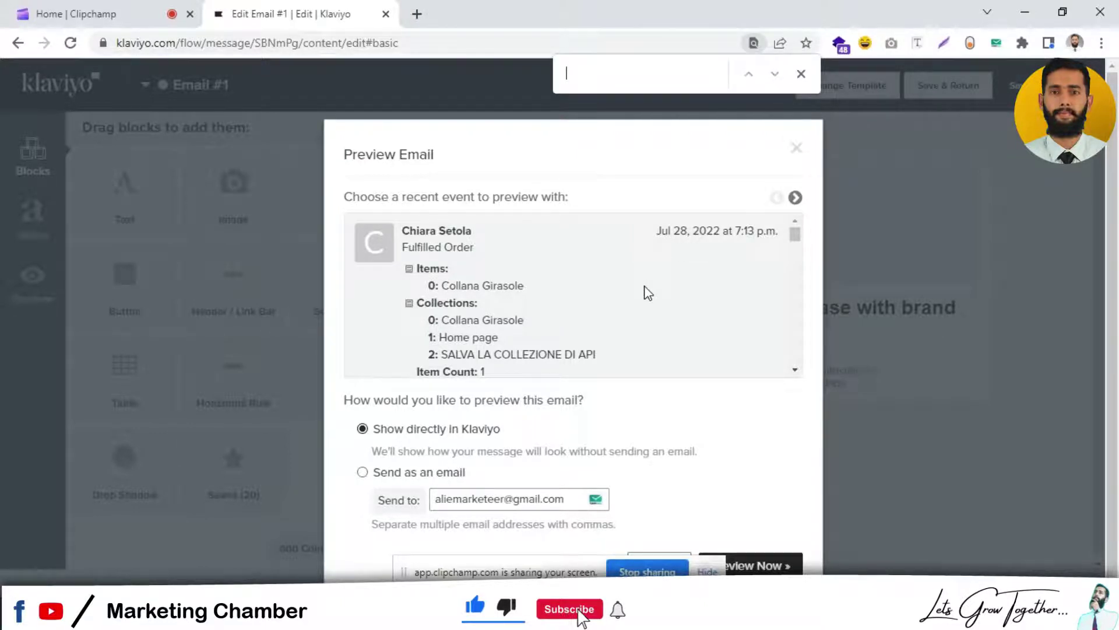
text(number)
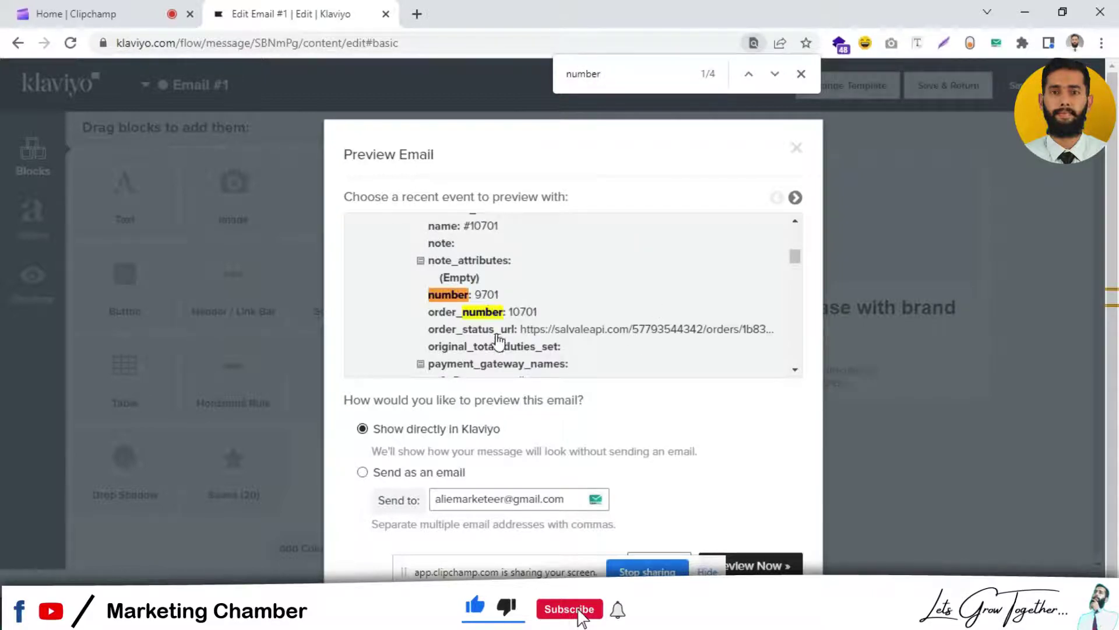
click(475, 313)
click(523, 361)
key(ctrl+c)
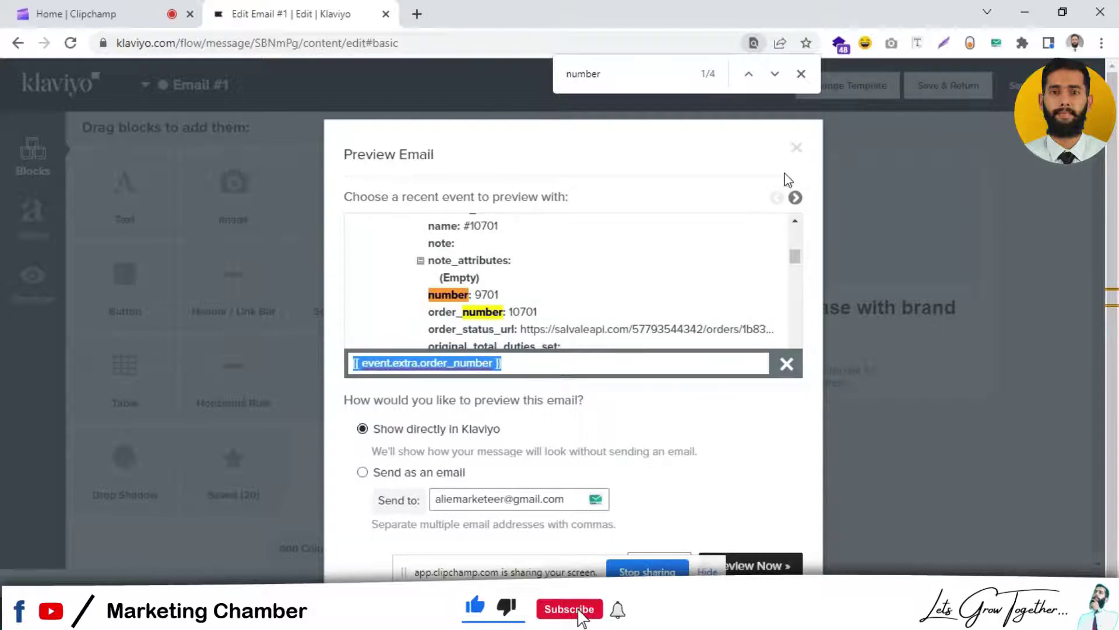
click(793, 153)
click(795, 150)
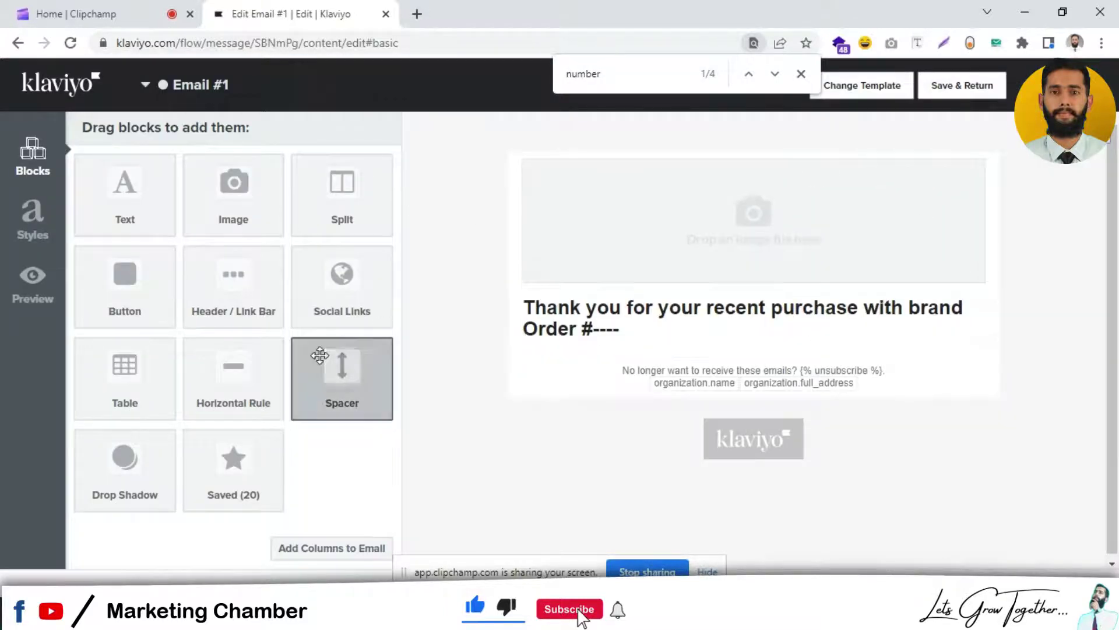
Step: Paste the order-number merge tag after Order # and write 'We will update you as soon as we ship your product.'
click(390, 259)
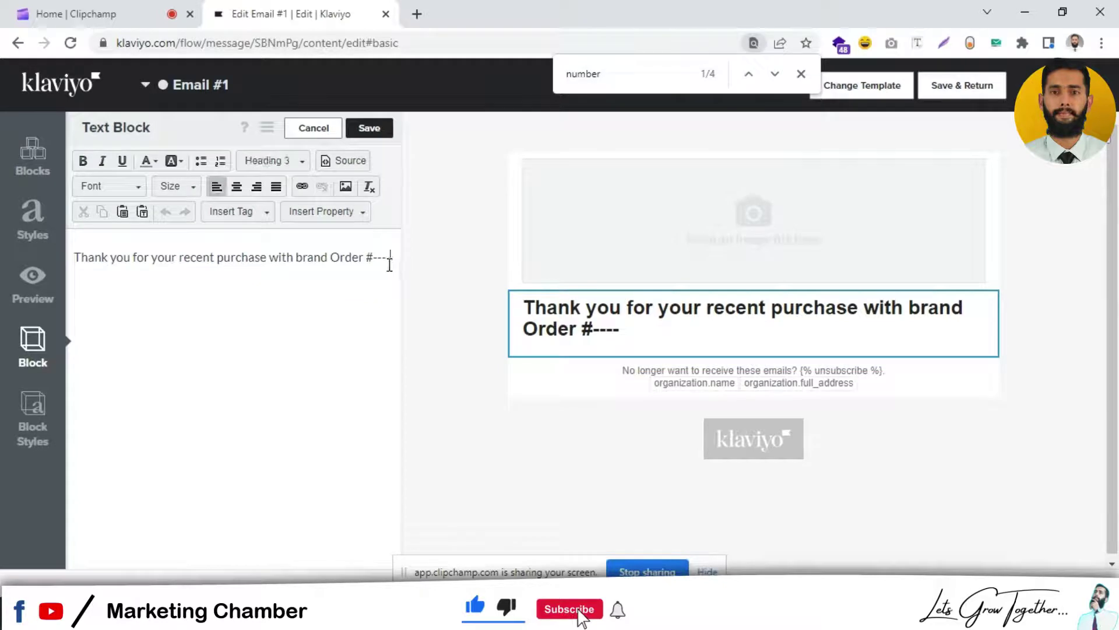
key(ctrl+v)
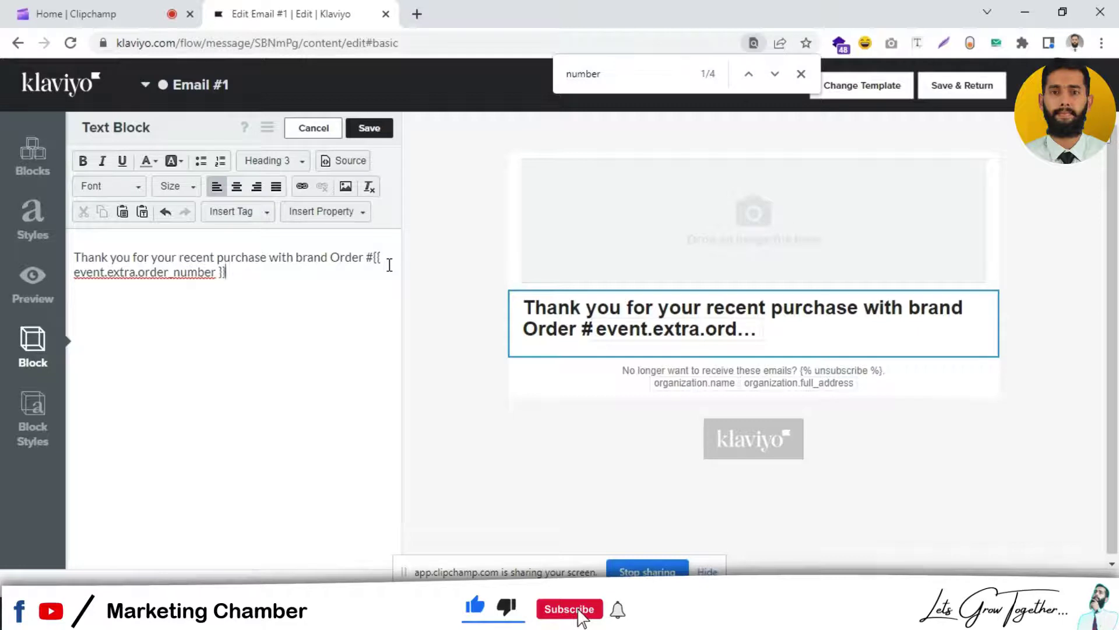
text(We are)
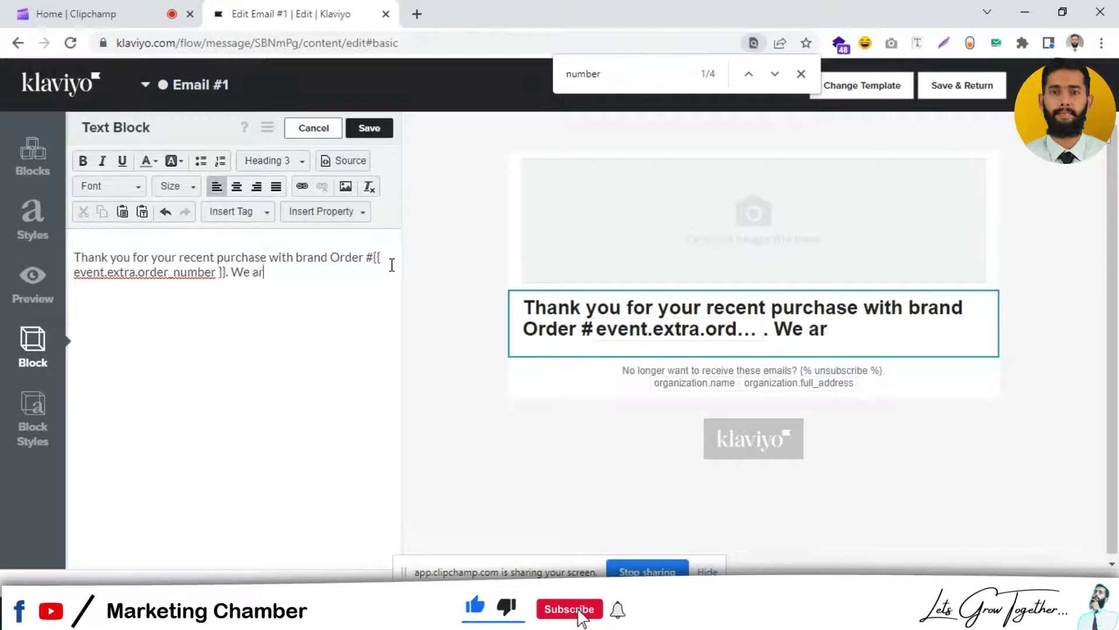
key(BackSpace)
key(BackSpace)
key(BackSpace)
text(will update)
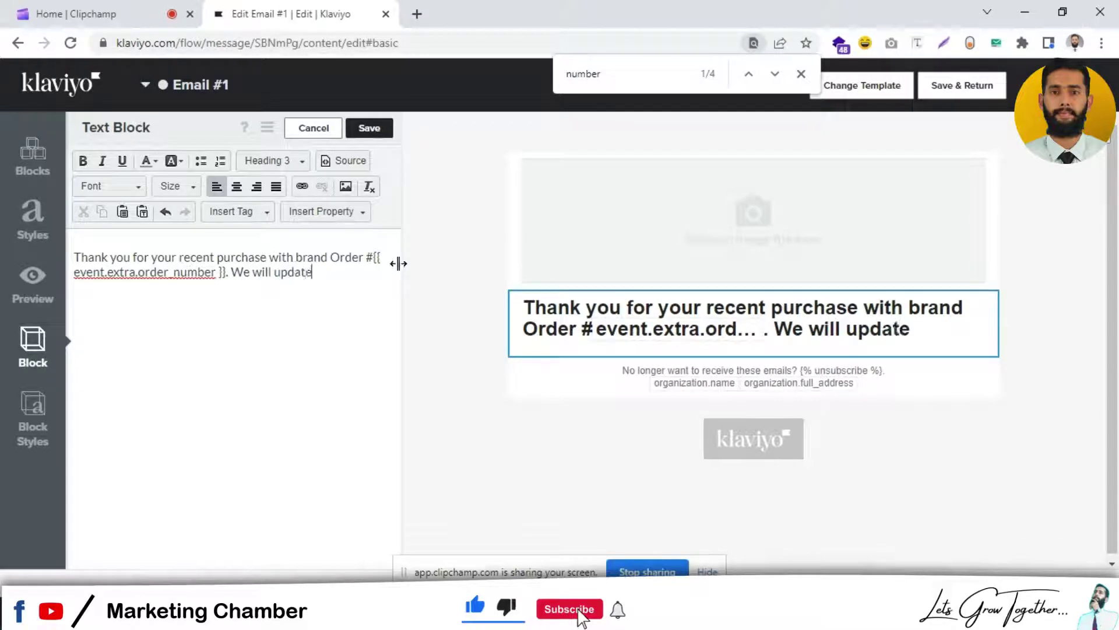
text( you as soon as)
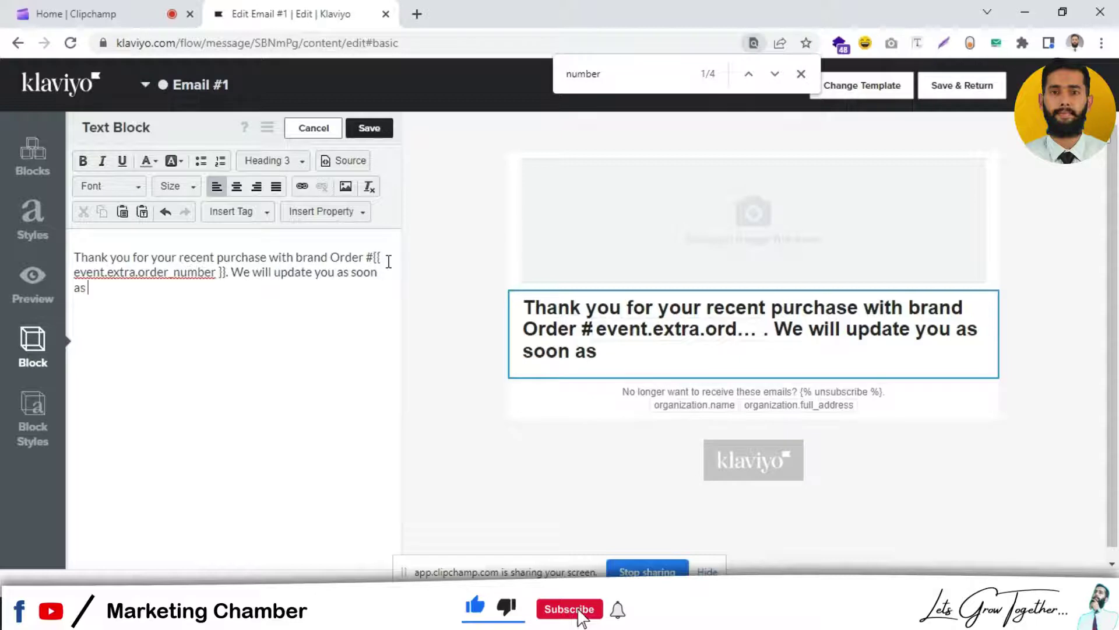
text( we ship)
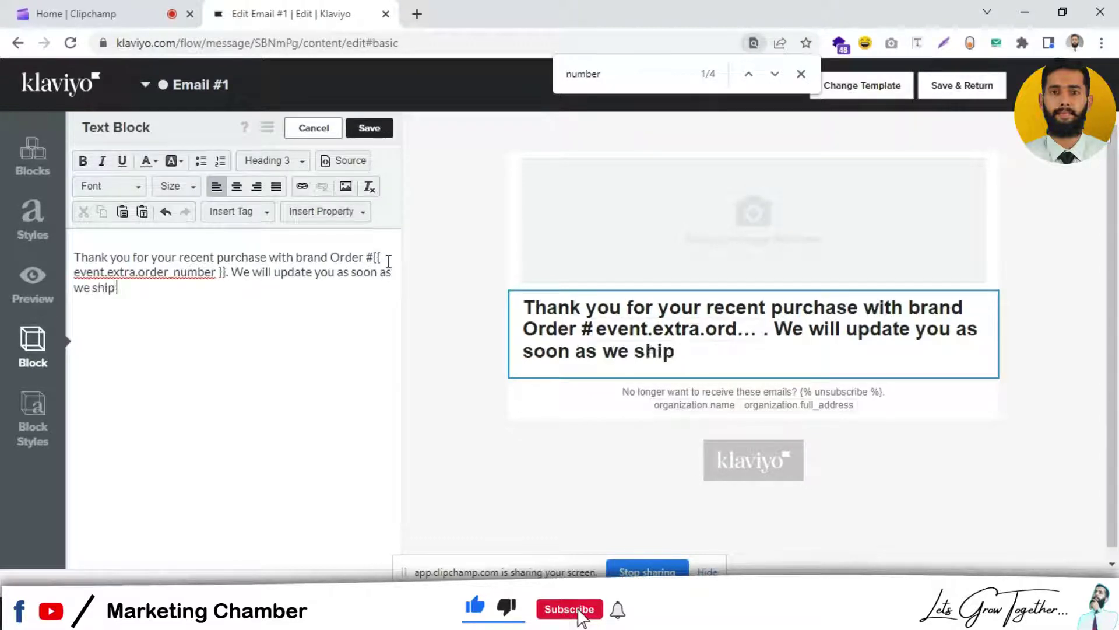
text( your)
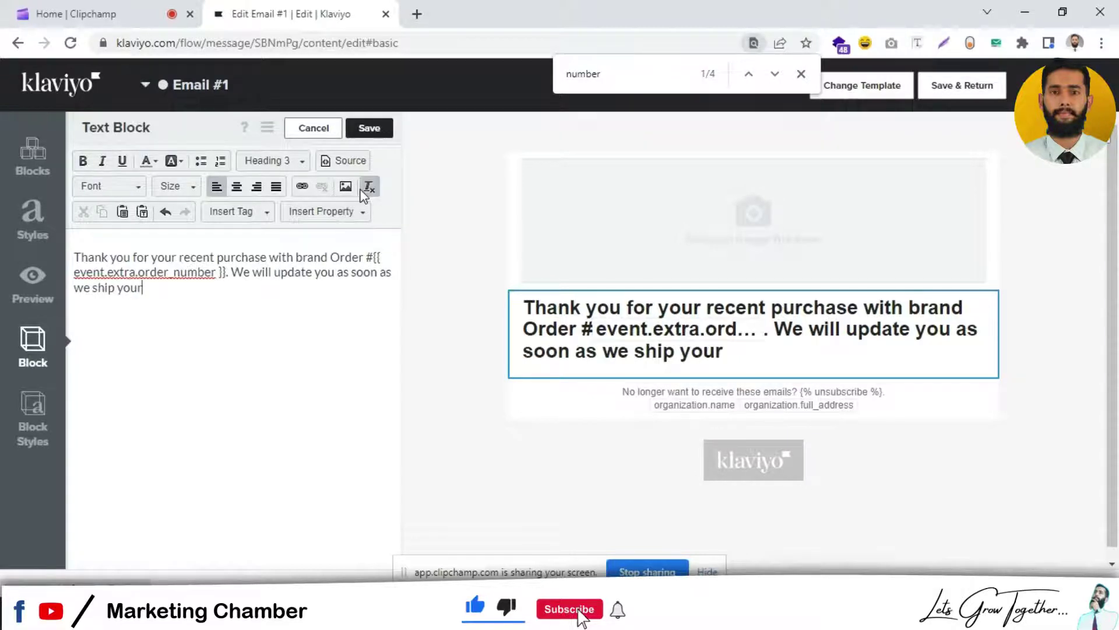
text( me)
key(BackSpace)
key(BackSpace)
key(BackSpace)
text(purc)
key(BackSpace)
key(BackSpace)
key(BackSpace)
text(roduct.)
Step: Add a second paragraph inviting customers with questions to reach out for further information
key(Return)
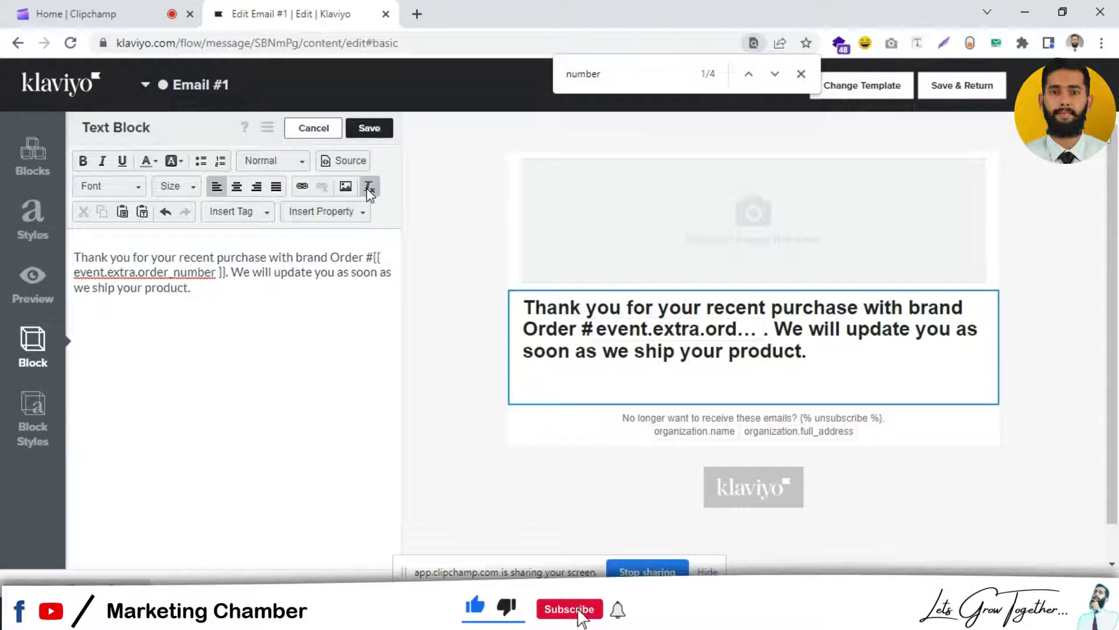
text(IF)
key(BackSpace)
text(for you)
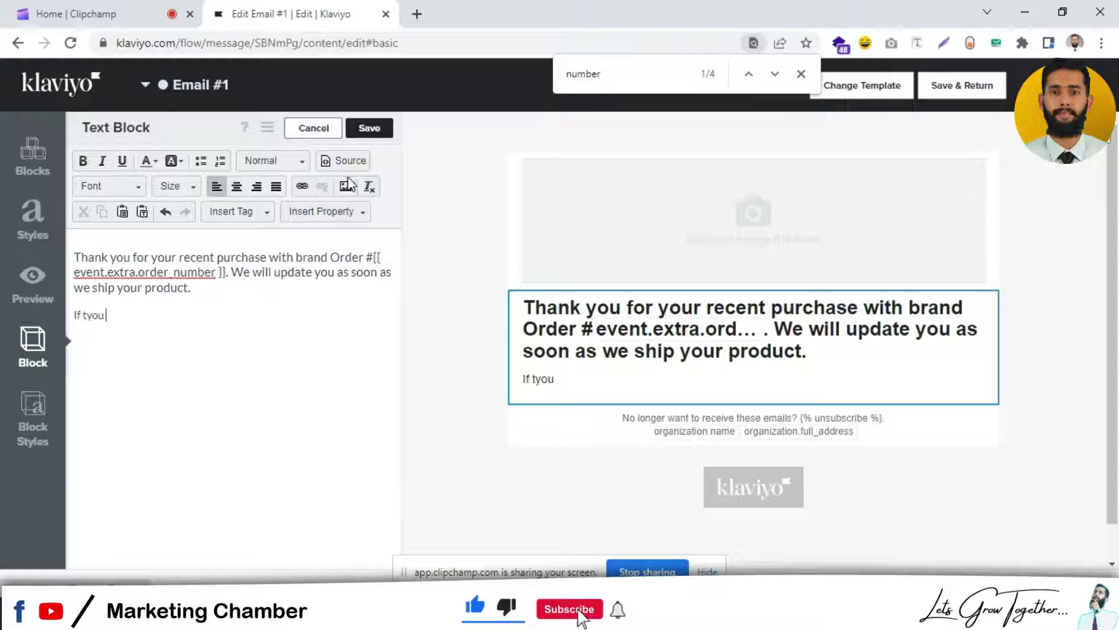
key(BackSpace)
key(BackSpace)
key(BackSpace)
key(BackSpace)
text(you have)
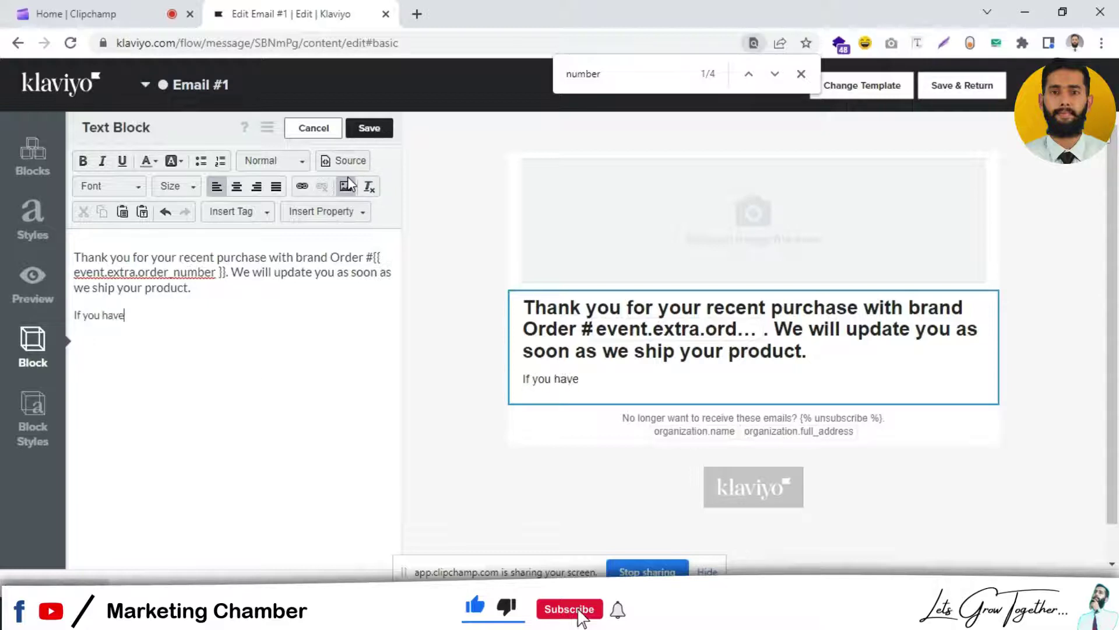
text( any question)
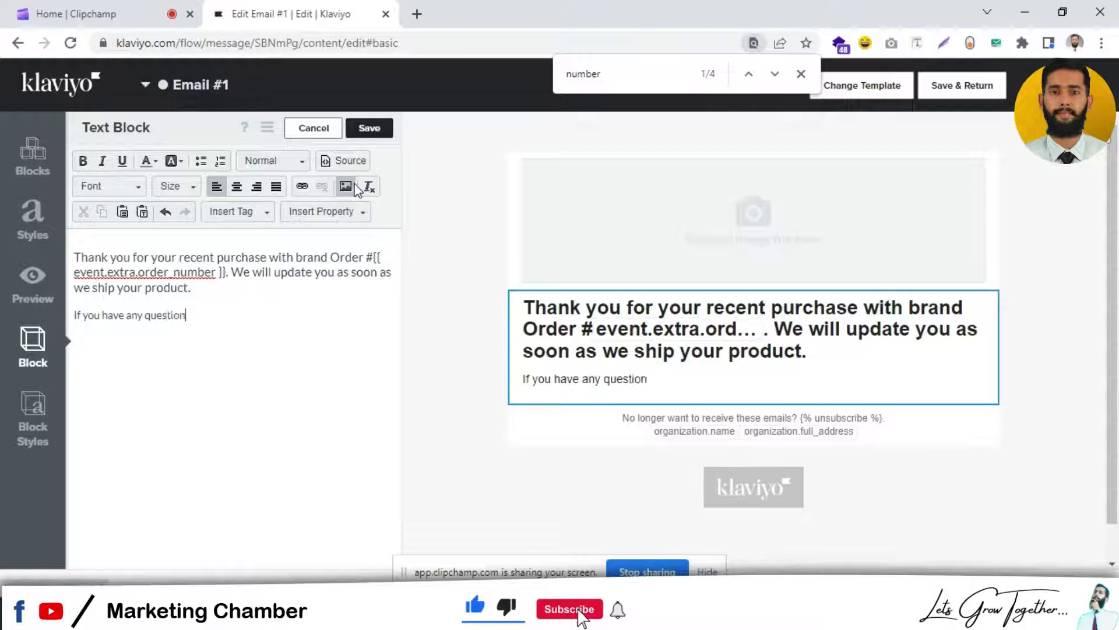
text( or would lo)
key(BackSpace)
text(ik)
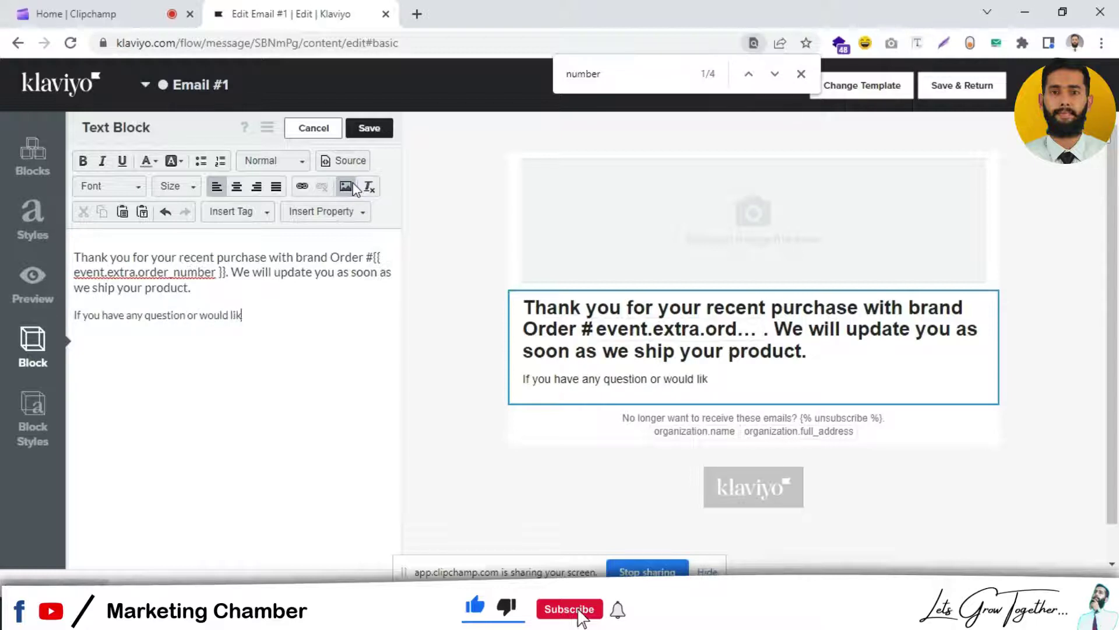
text(e to contat)
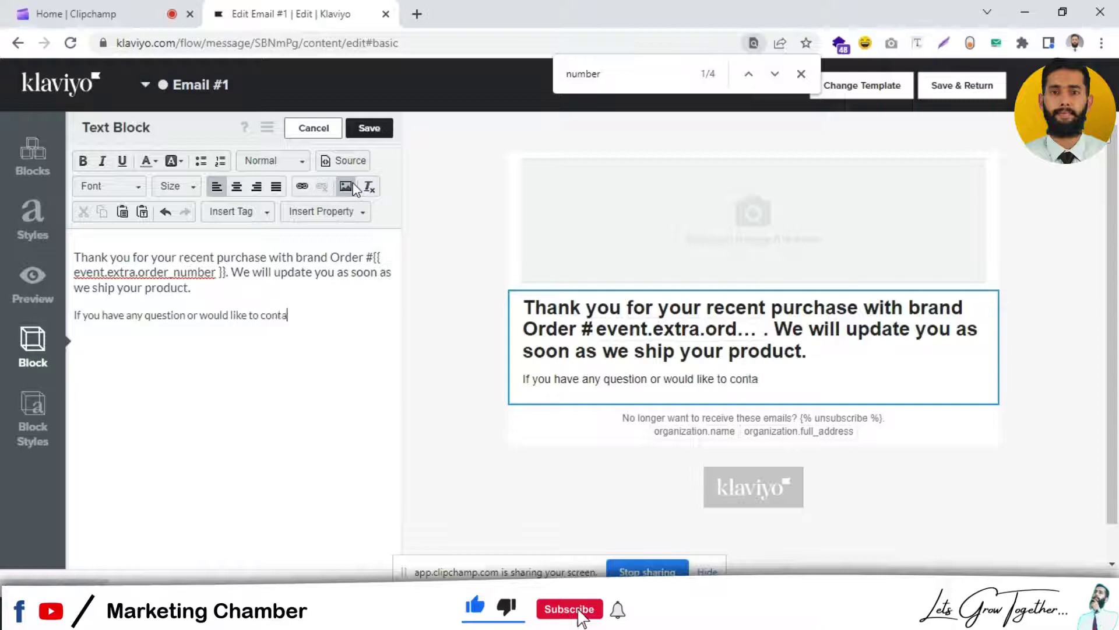
key(BackSpace)
key(BackSpace)
text(at)
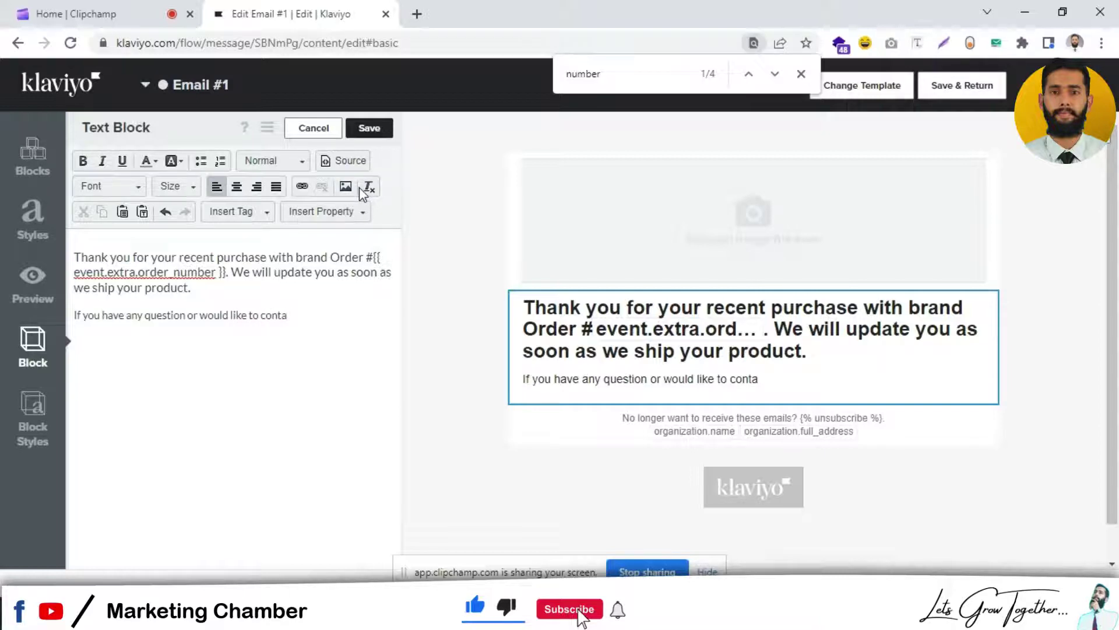
text(ct us for r)
key(BackSpace)
text(further information)
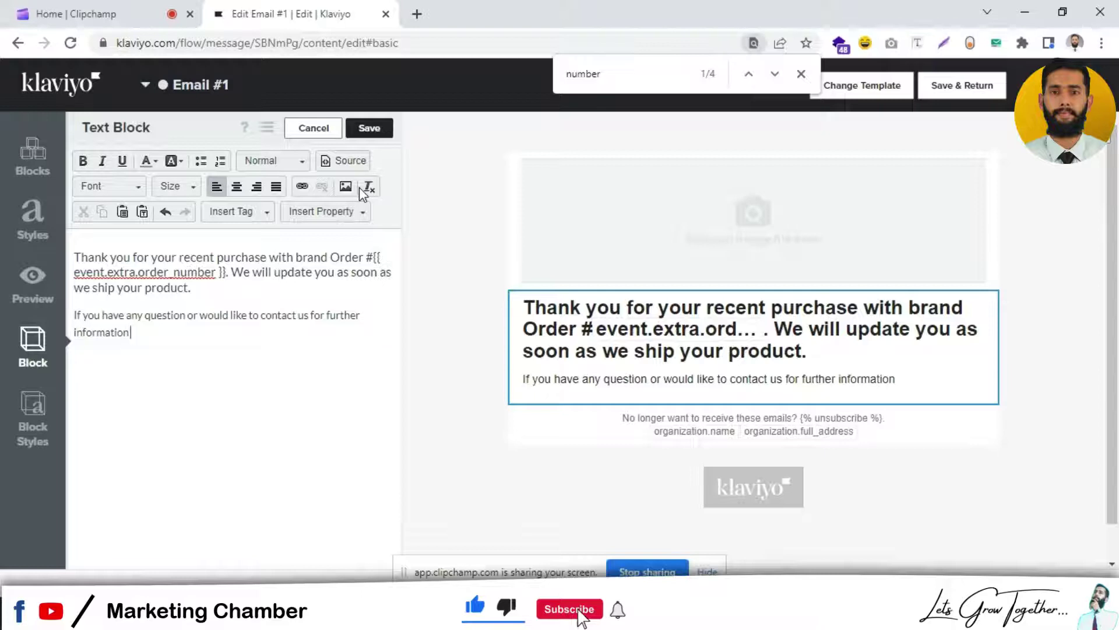
text( ,Please feel free)
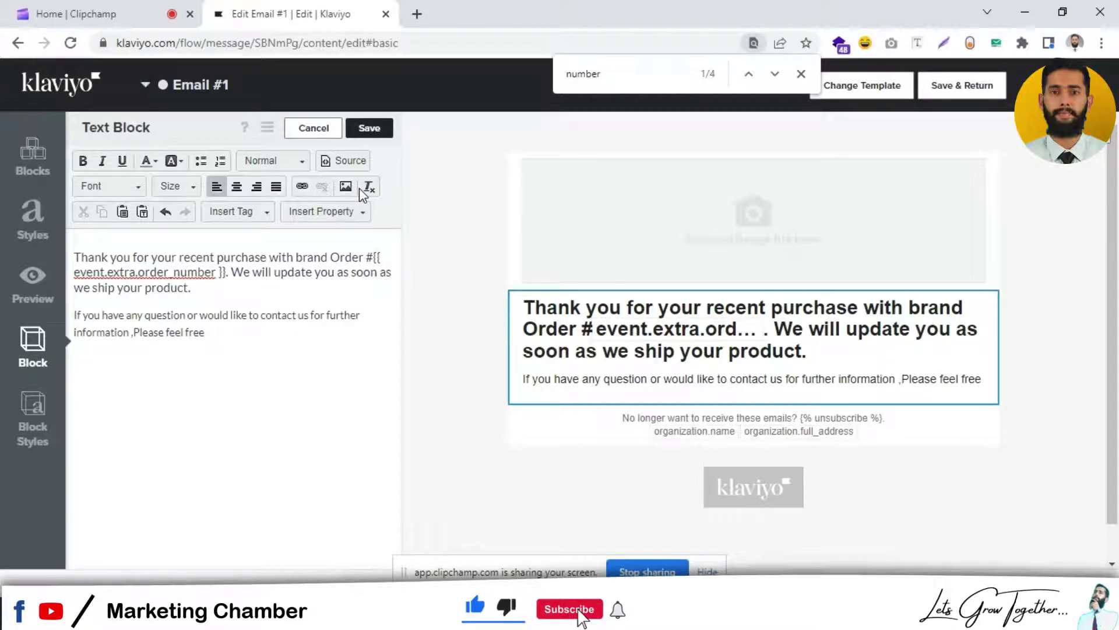
text( to re)
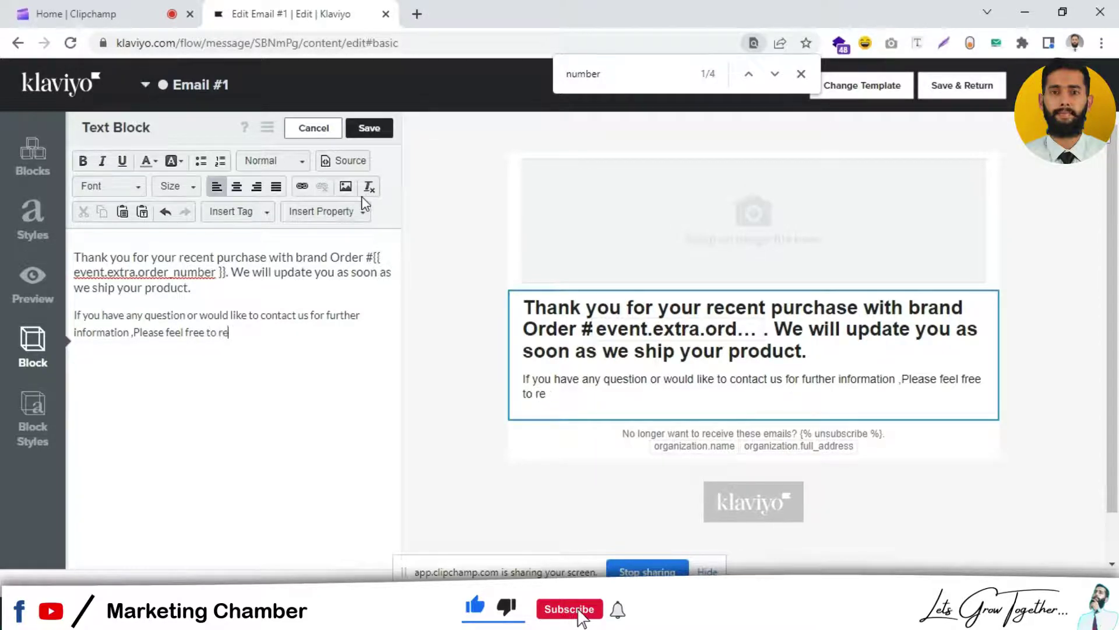
text(acho ut)
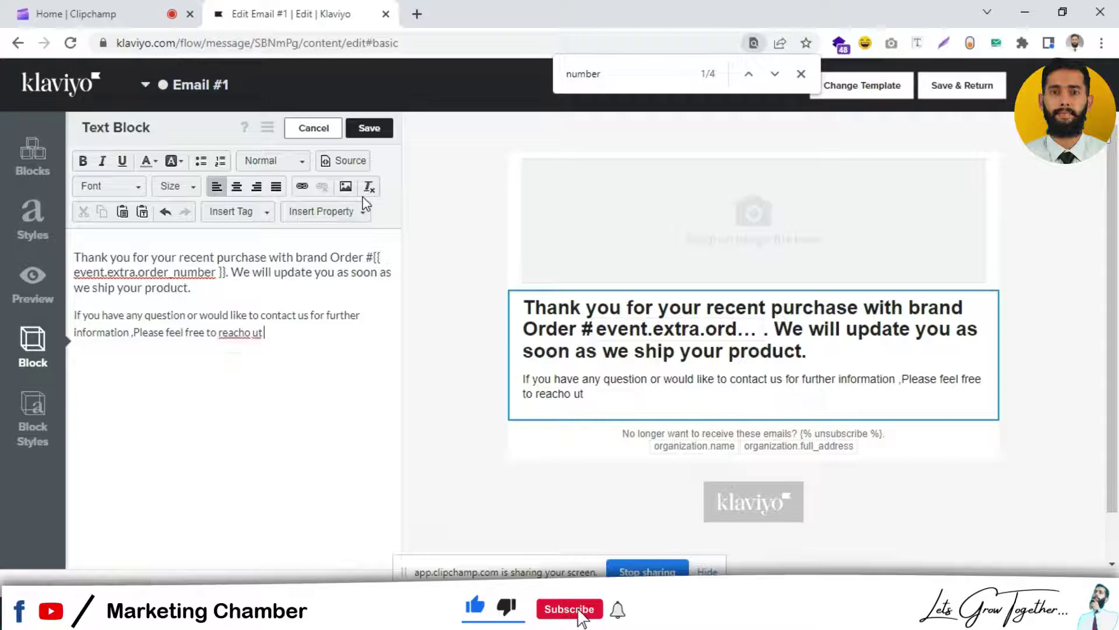
key(BackSpace)
key(BackSpace)
key(BackSpace)
text(u)
key(BackSpace)
key(BackSpace)
key(BackSpace)
text(out to us)
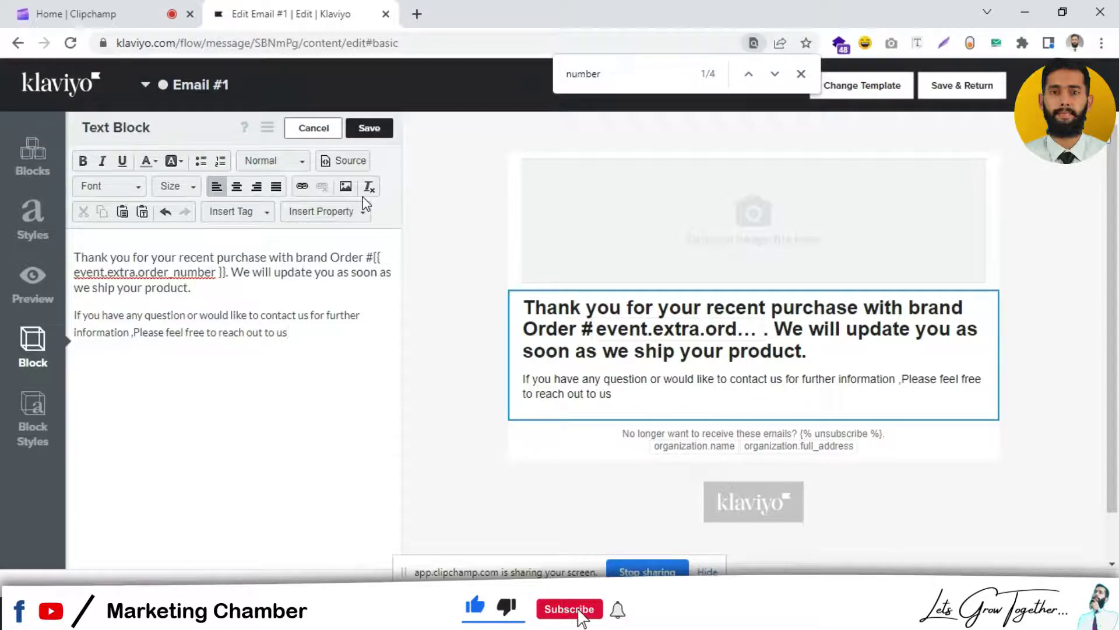
text(.)
Step: Format the whole message as centred Normal text and save the text block
key(ctrl+a)
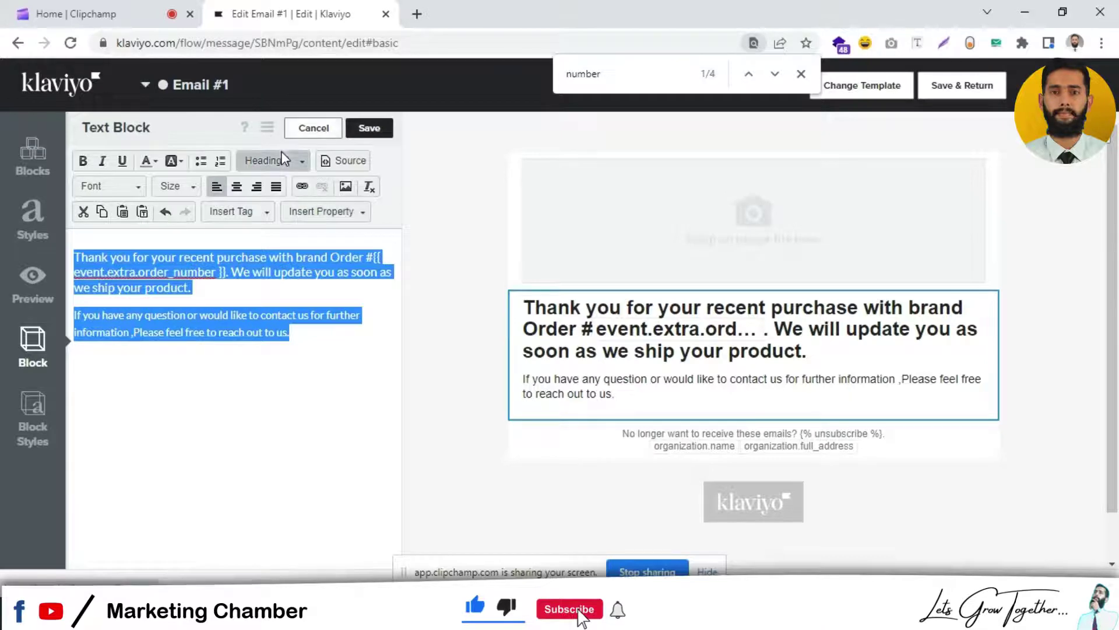
click(292, 166)
click(299, 203)
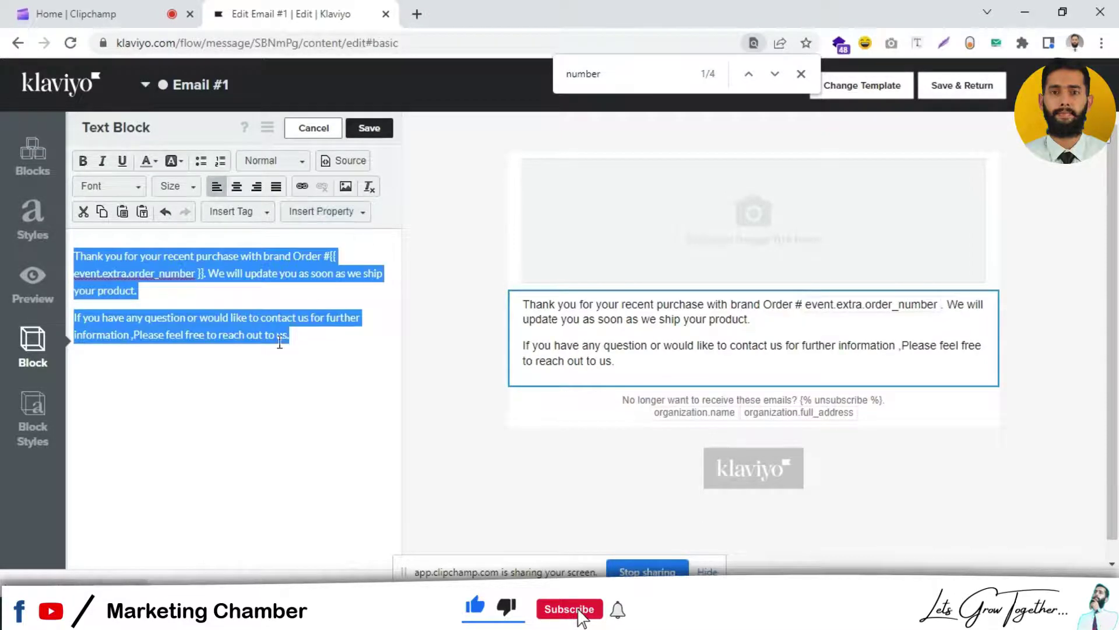
click(236, 186)
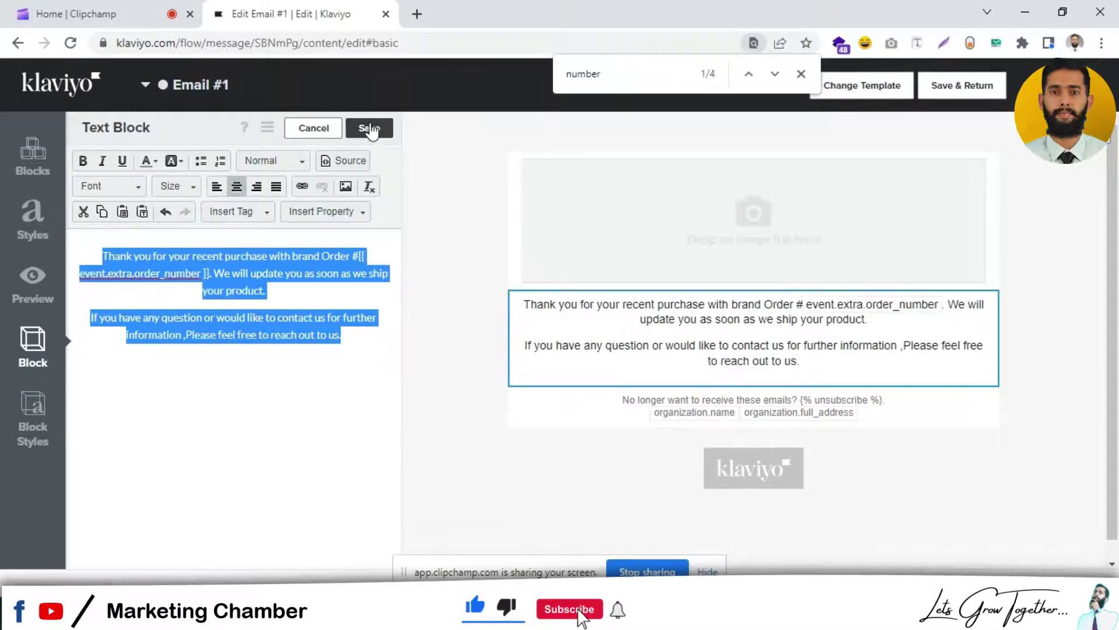
click(370, 129)
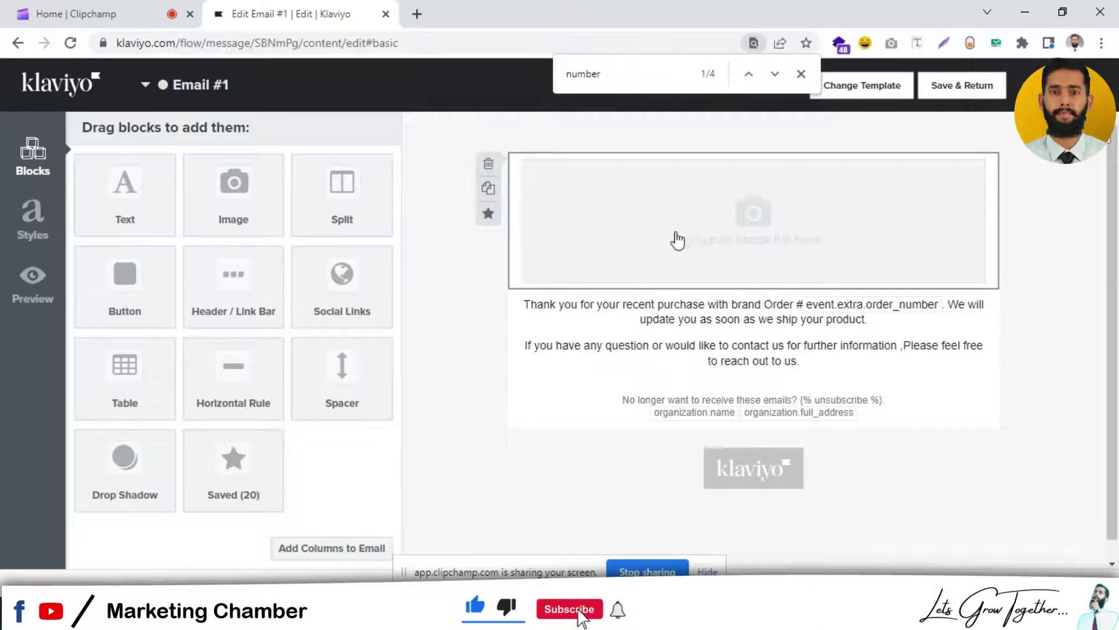
Step: Make the order-number merge tag bold and save the text block
click(658, 350)
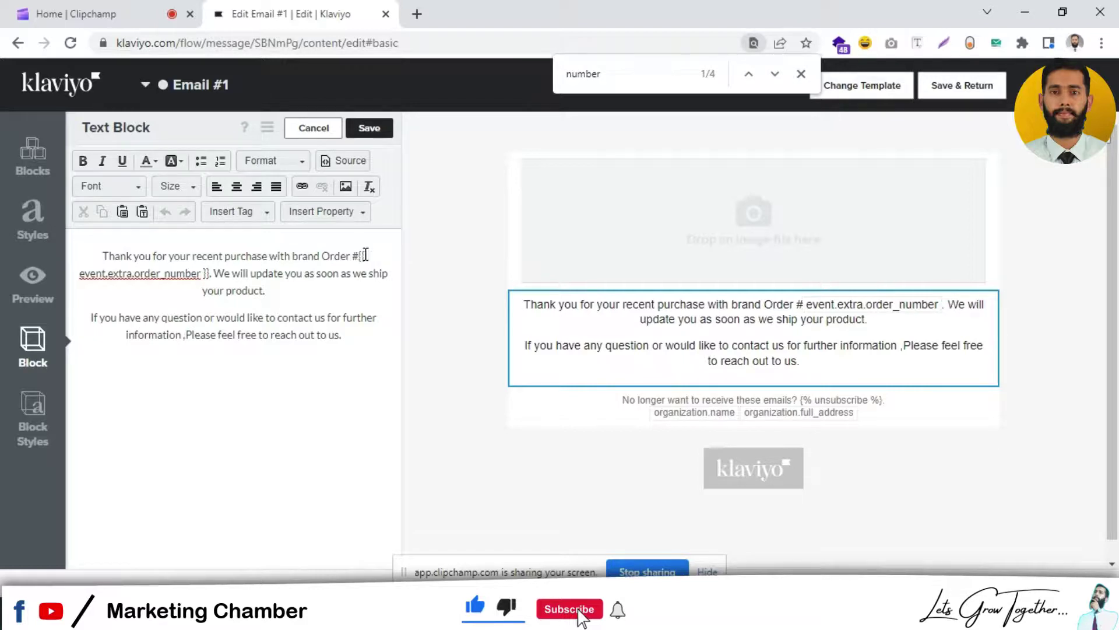
drag(366, 255, 210, 275)
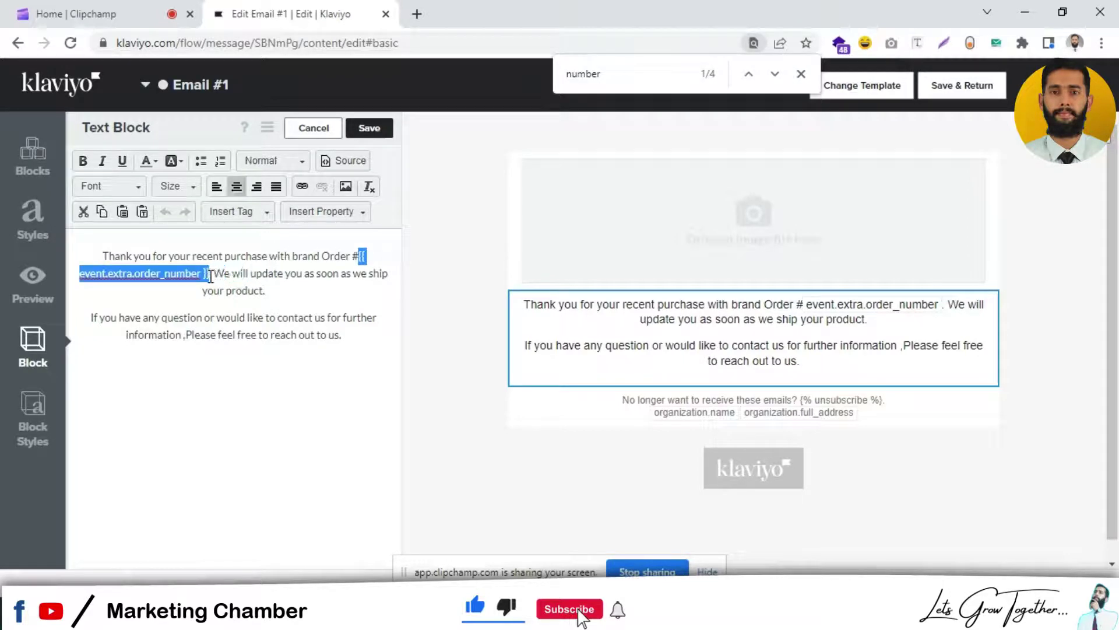
click(83, 161)
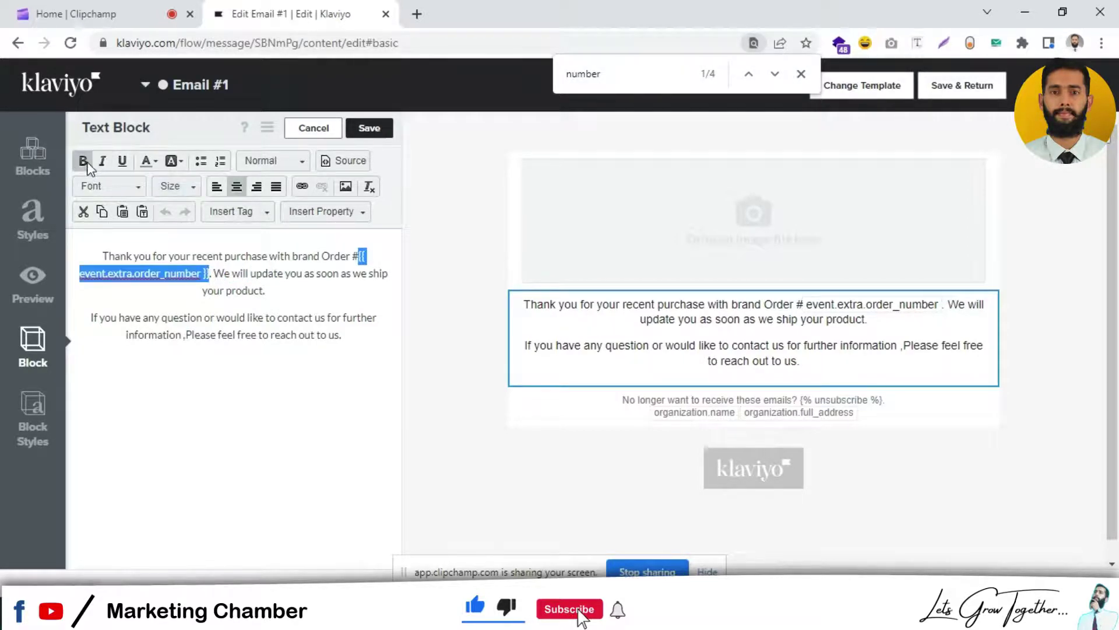
click(55, 408)
click(366, 129)
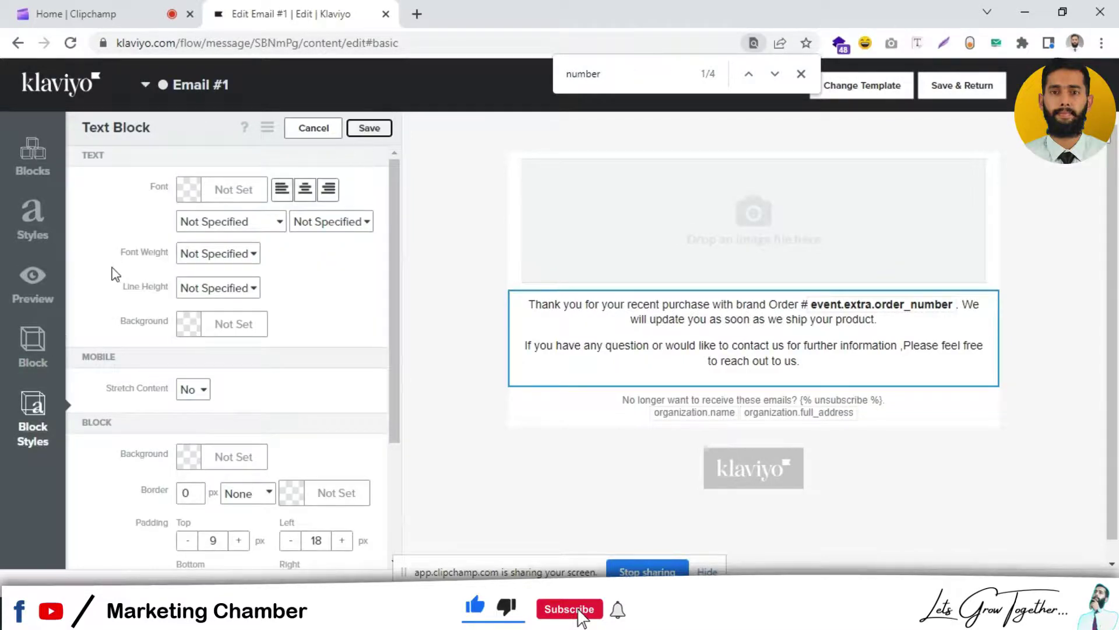
Step: Preview Email #1, confirm it shows Order #10701, then close the preview
click(33, 286)
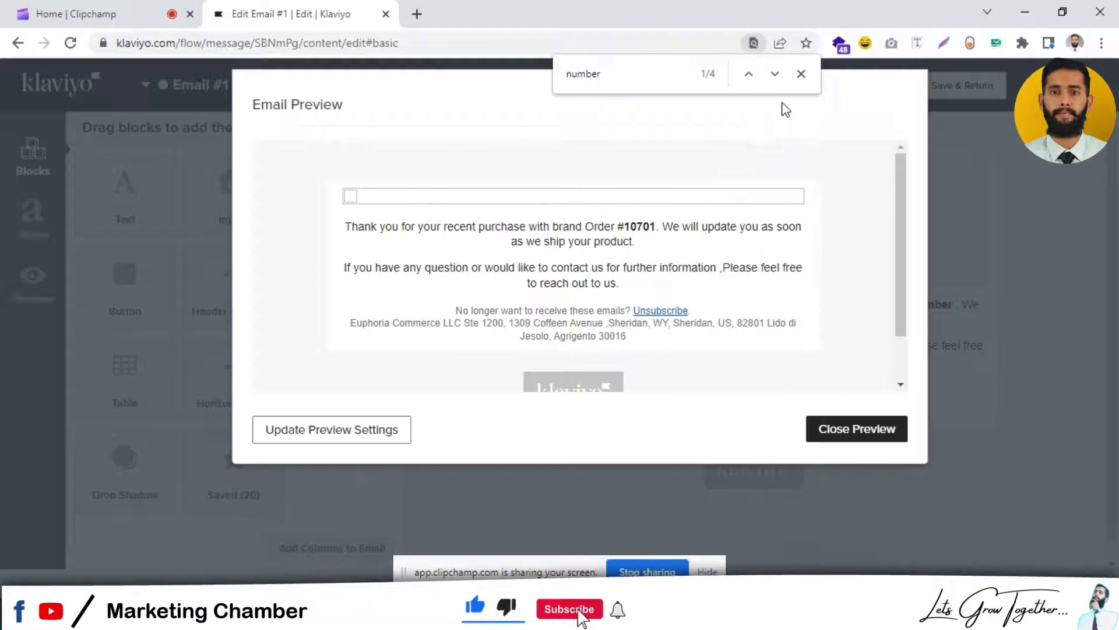
click(801, 74)
click(865, 429)
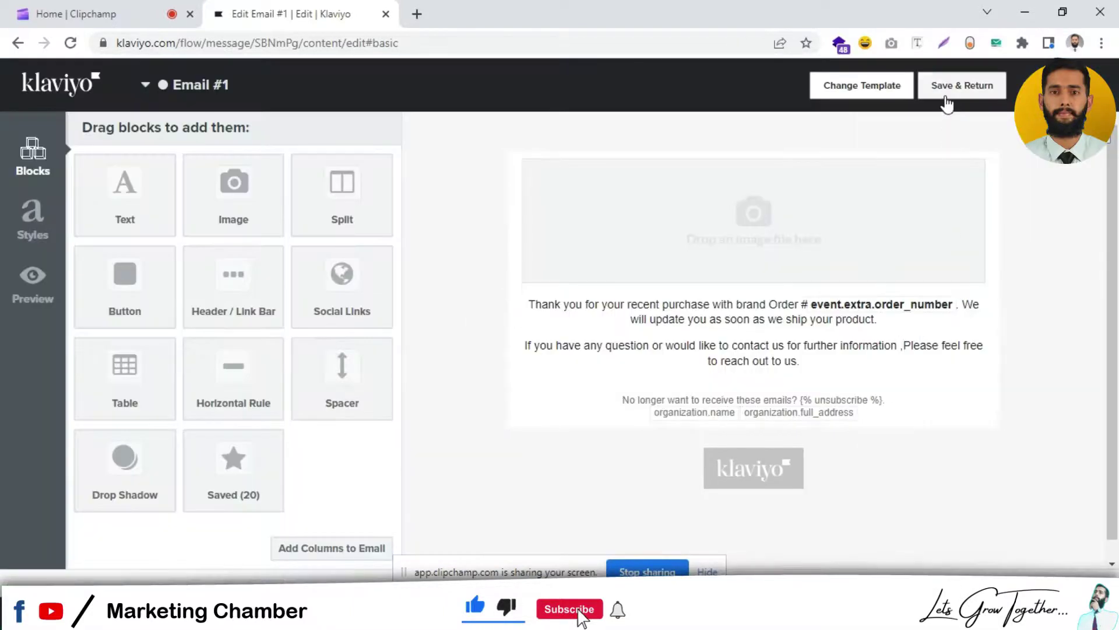
Step: Return to the flow from Email #1, add a 7-day time delay below it, and clone Email #1
click(945, 95)
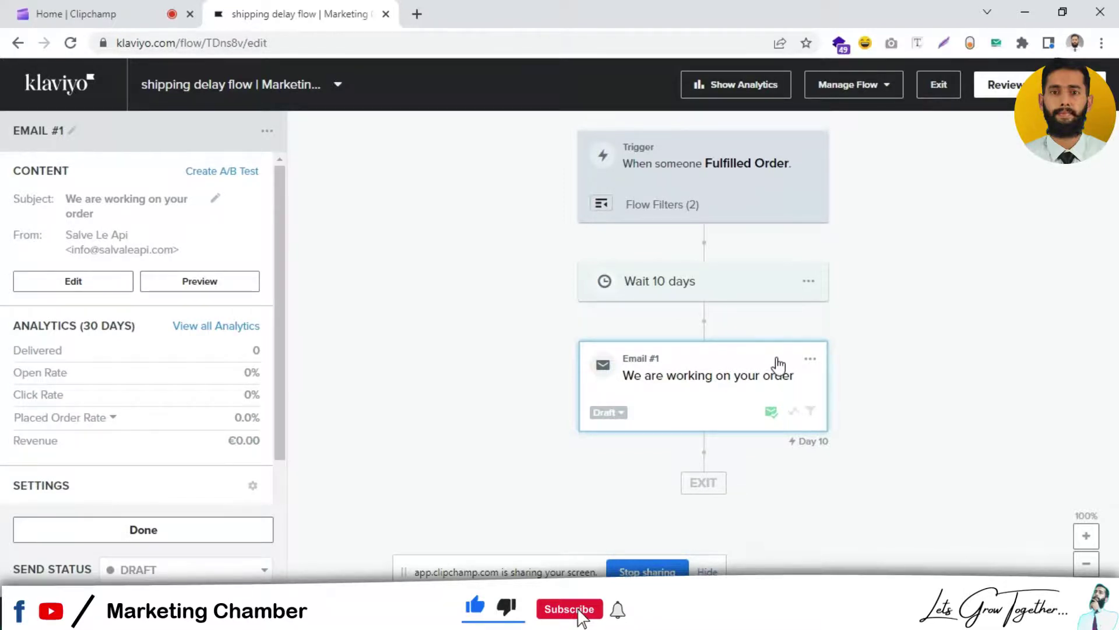
click(143, 531)
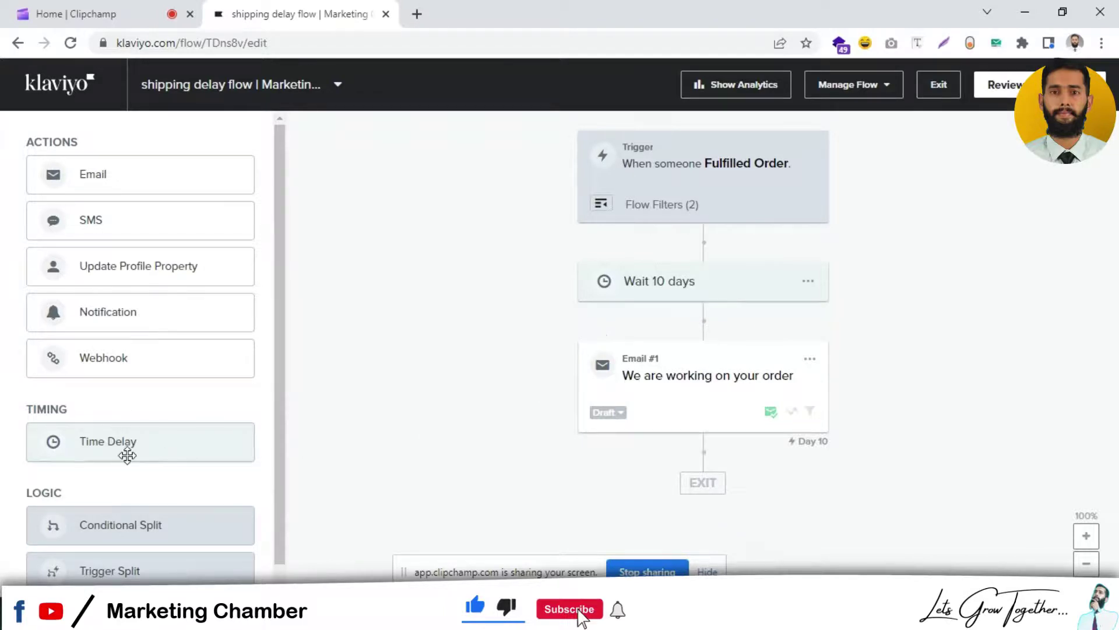
drag(124, 452, 647, 503)
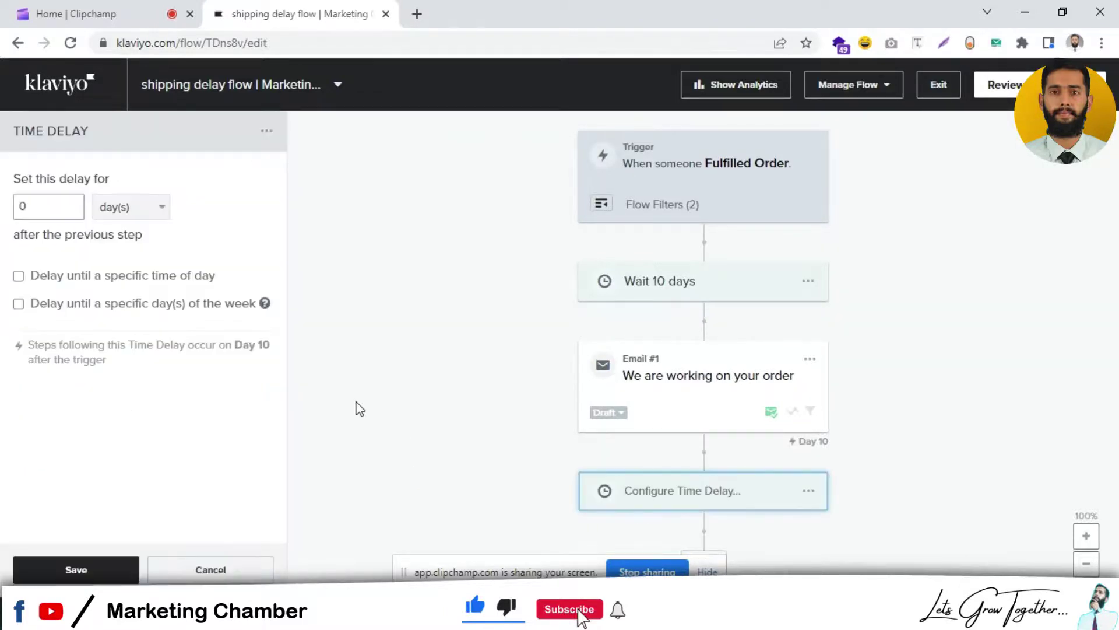
double_click(62, 205)
text(7)
click(104, 567)
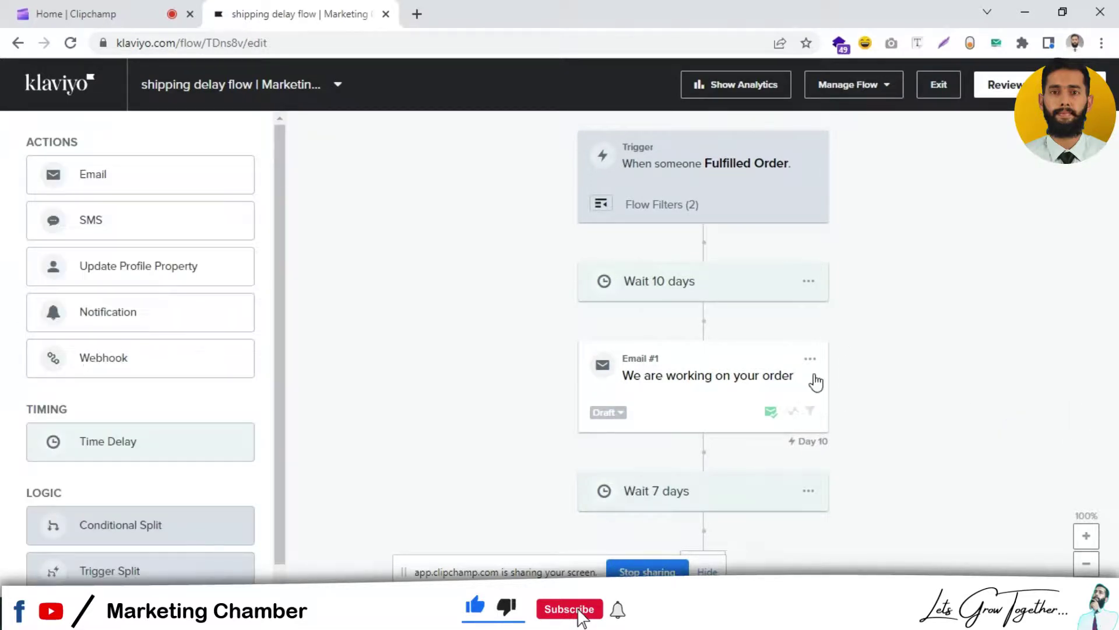
click(810, 359)
click(843, 416)
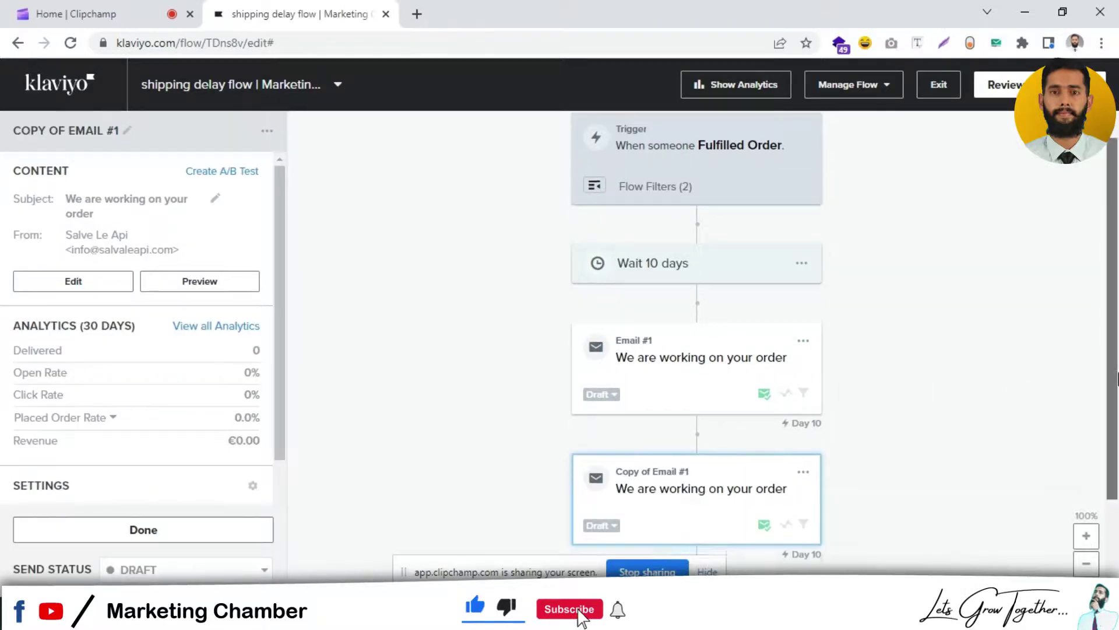
Step: Move Copy of Email #1 below the Wait 7 days step so it sends on Day 17
scroll(732, 367, down, 2)
drag(732, 367, 752, 521)
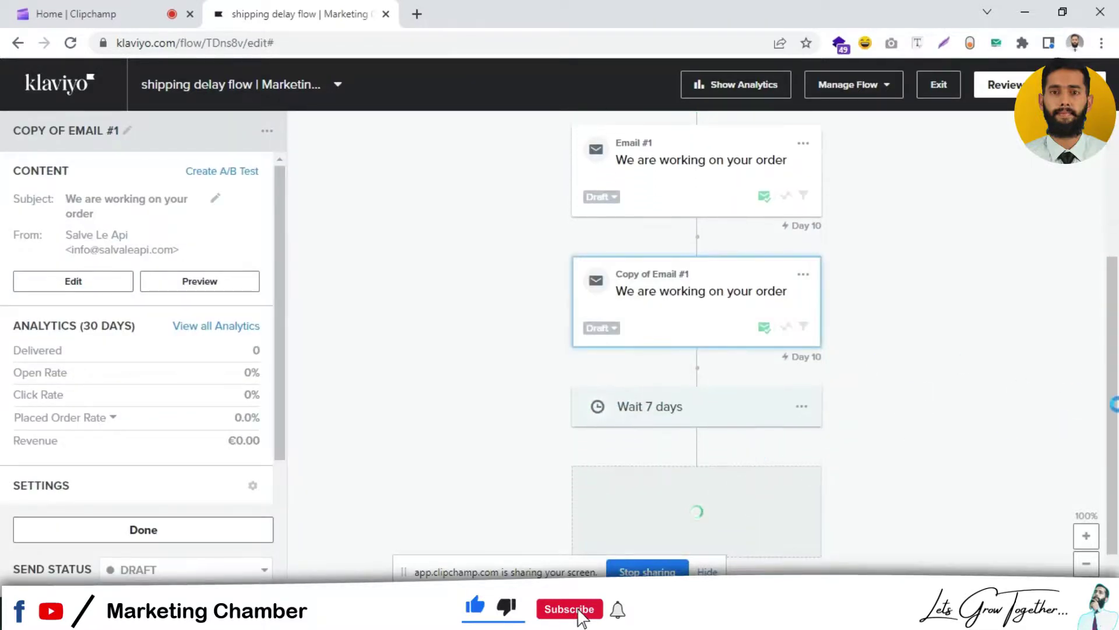
scroll(755, 367, up, 2)
scroll(1115, 315, up, 2)
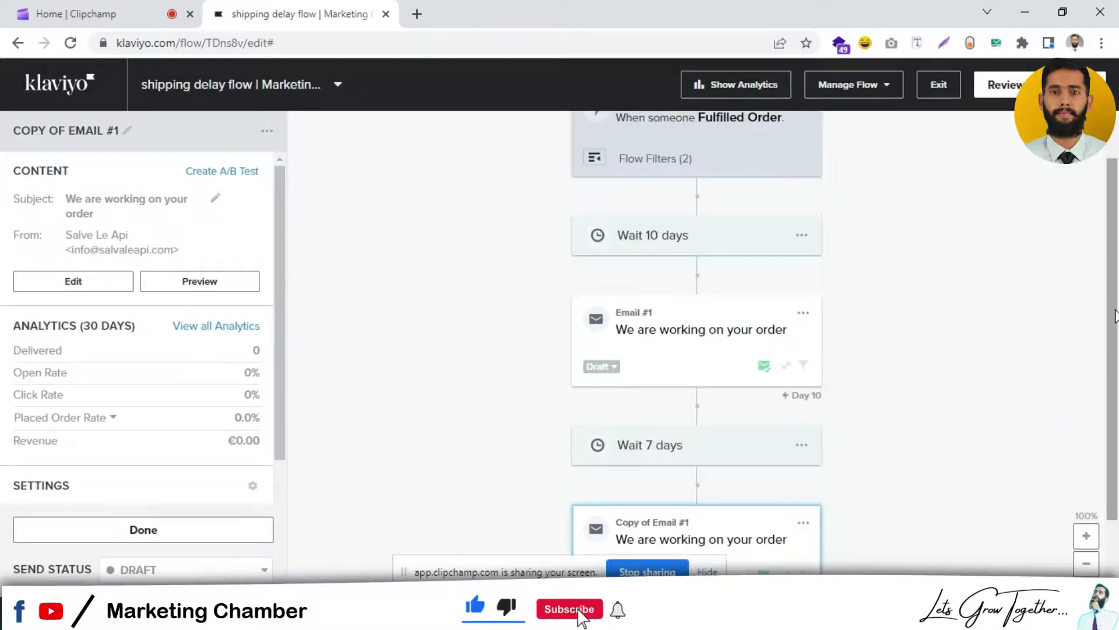
Step: Turn off Smart Sending in Email #1's settings
click(727, 353)
drag(288, 277, 285, 401)
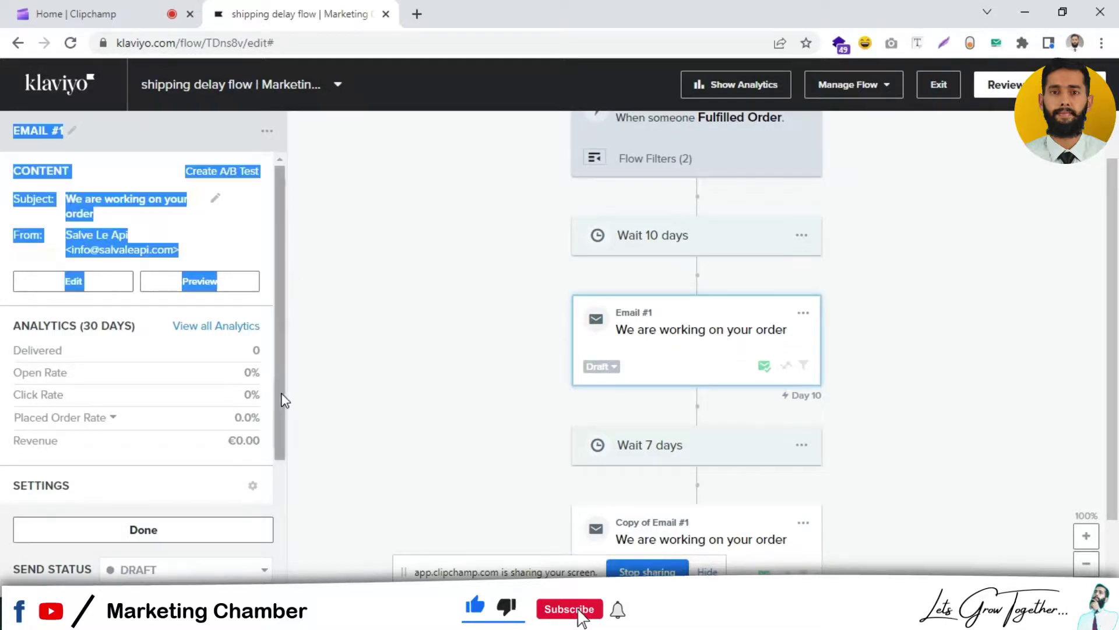
click(258, 350)
scroll(280, 280, down, 2)
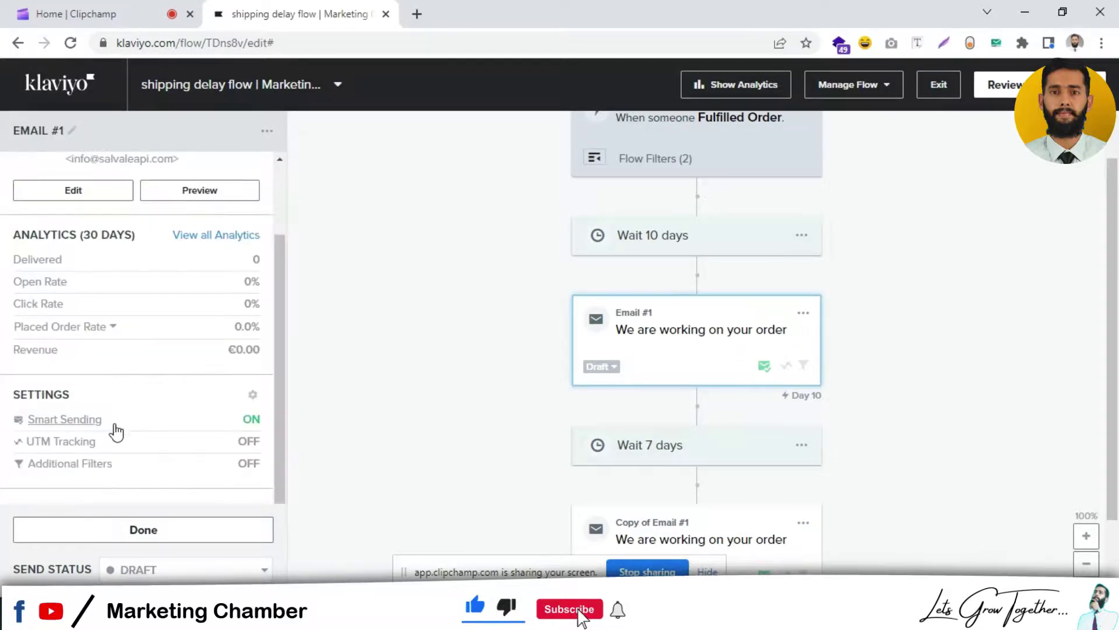
click(87, 414)
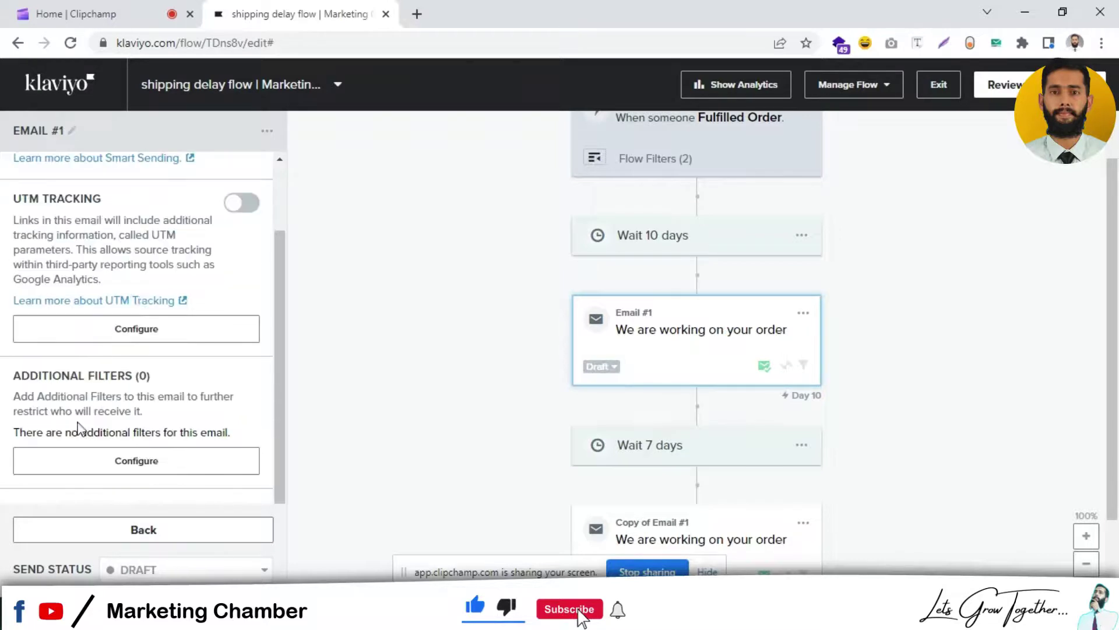
scroll(280, 184, up, 2)
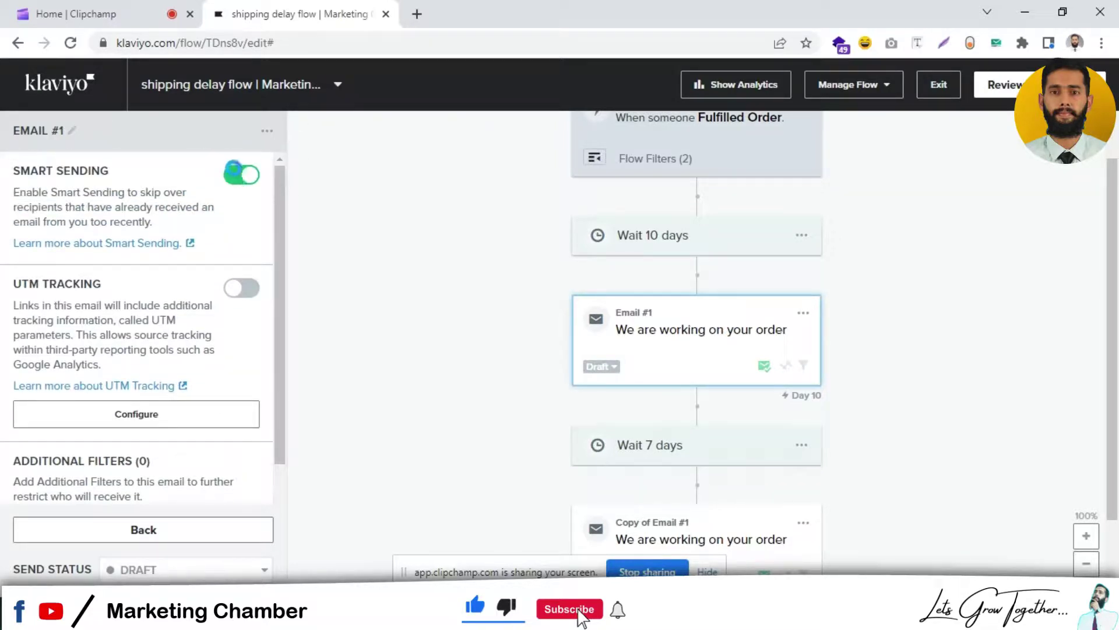
click(241, 175)
click(140, 532)
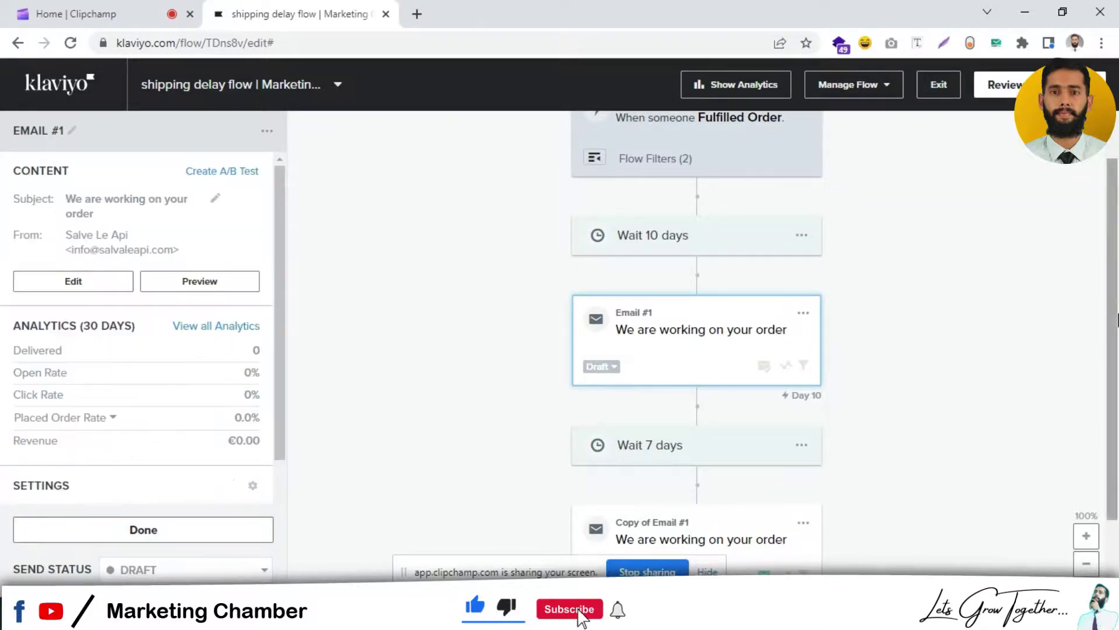
Step: Review Copy of Email #1's Smart Sending settings and close its details
scroll(670, 461, down, 2)
click(692, 463)
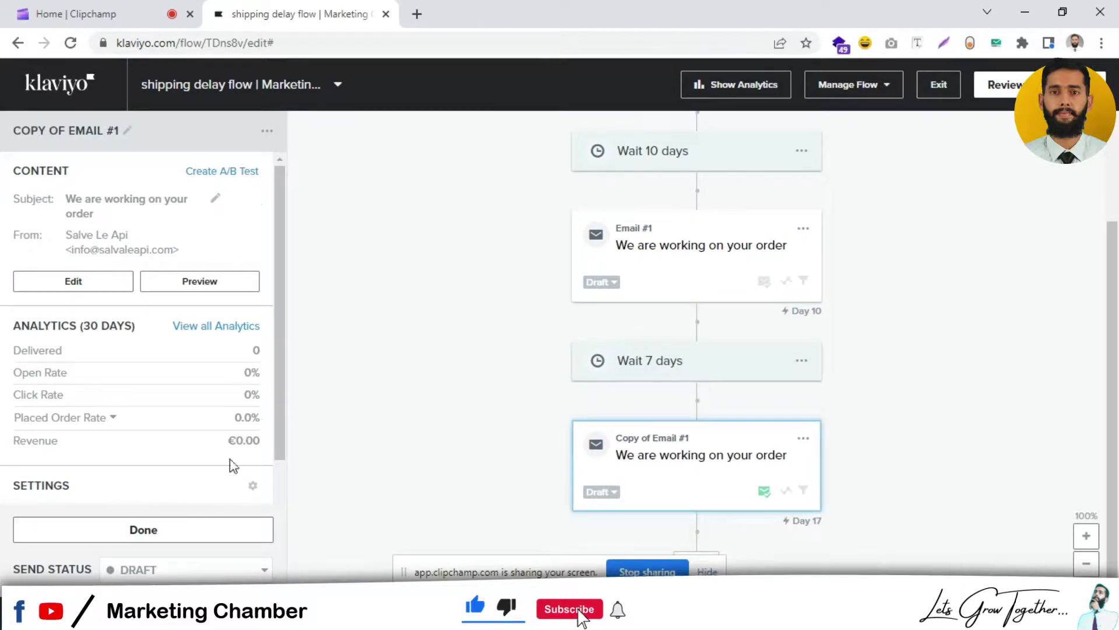
scroll(256, 431, down, 2)
click(129, 423)
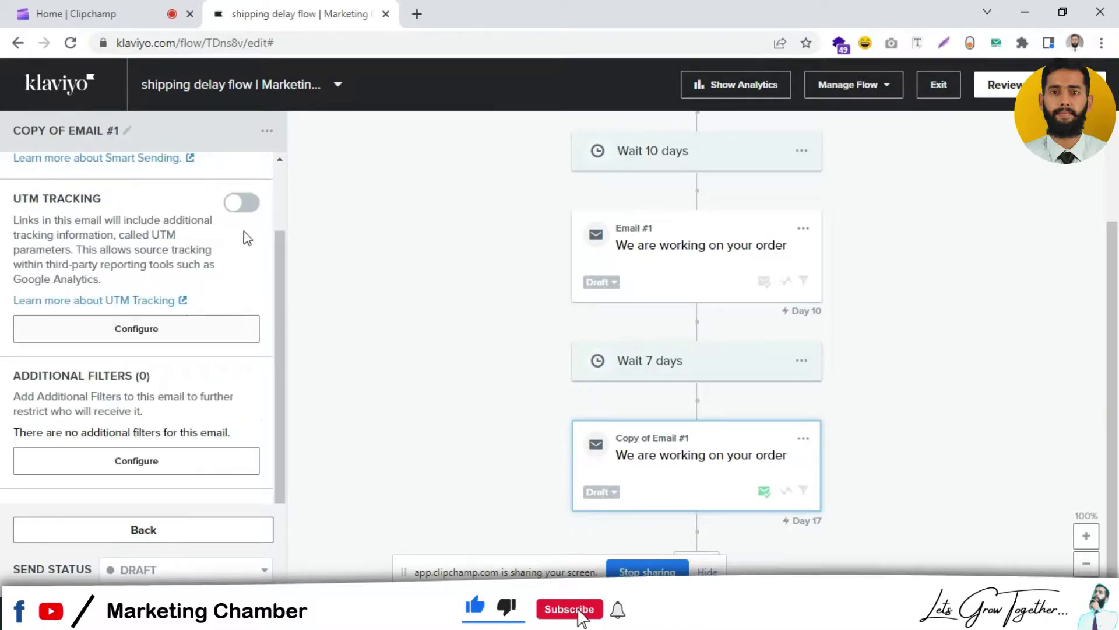
scroll(278, 187, up, 2)
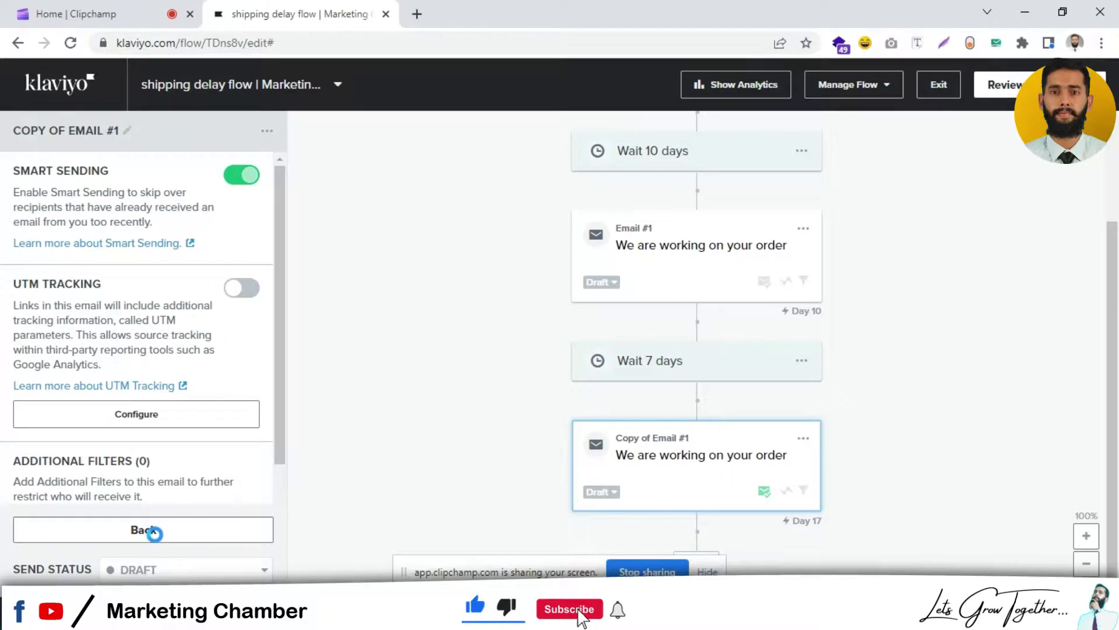
click(152, 539)
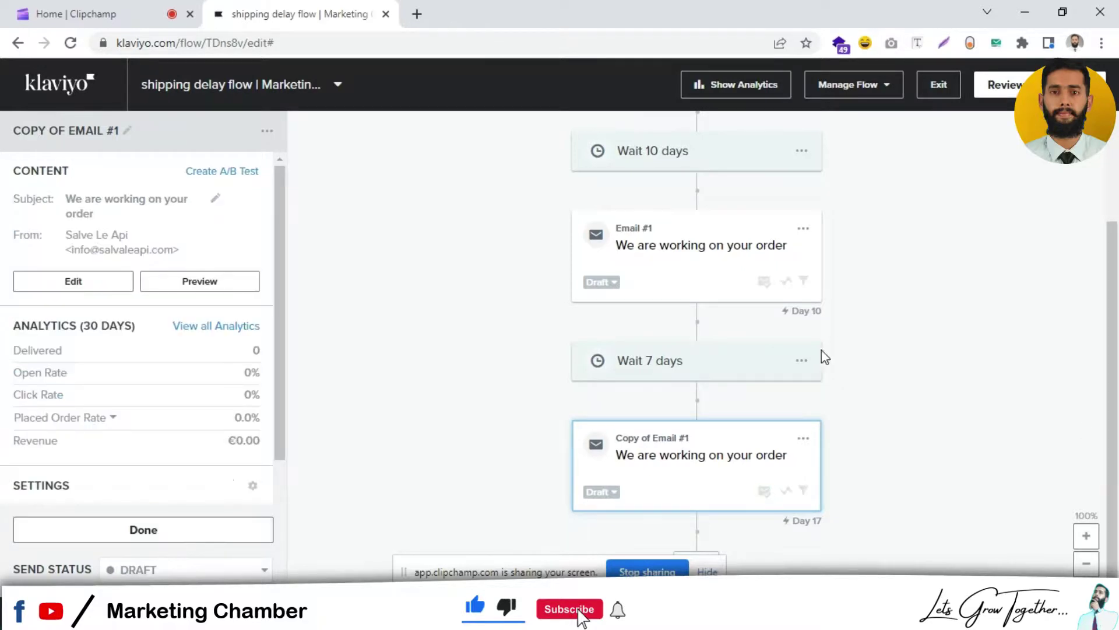
click(194, 531)
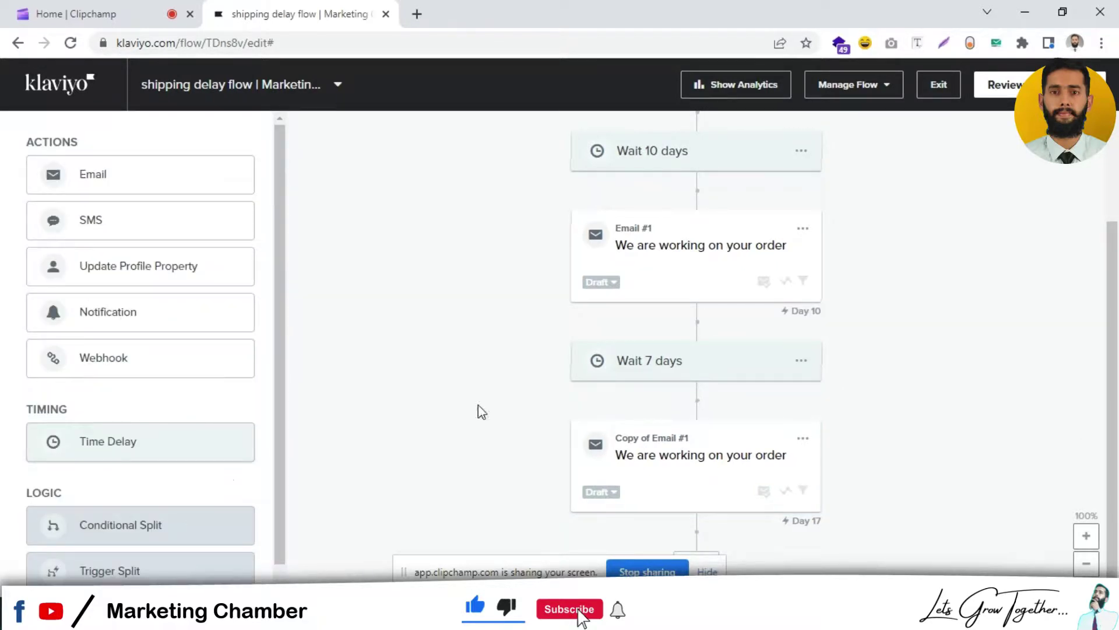
Step: Add a 7-day delay under Copy of Email #1, then clone it and place the clone below the delay
drag(771, 515, 817, 542)
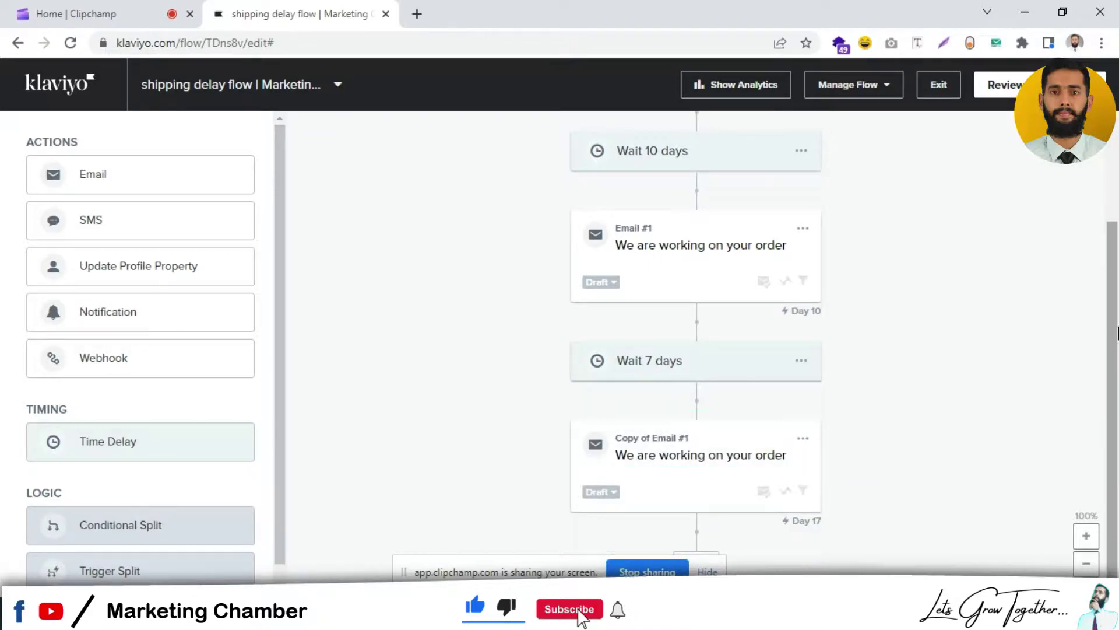
drag(110, 435, 650, 465)
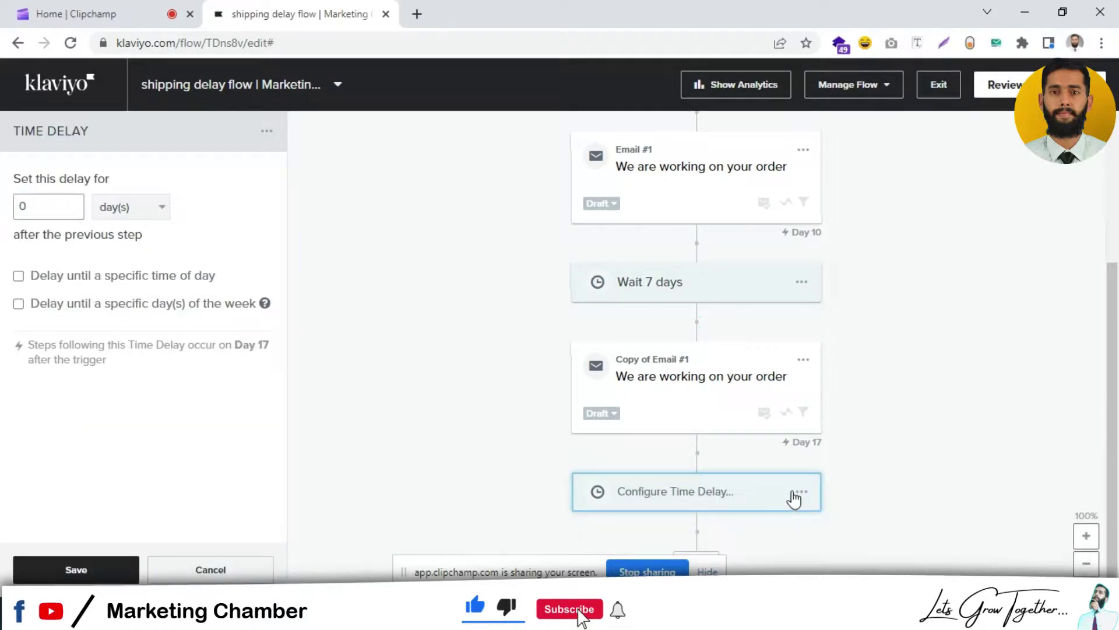
double_click(43, 209)
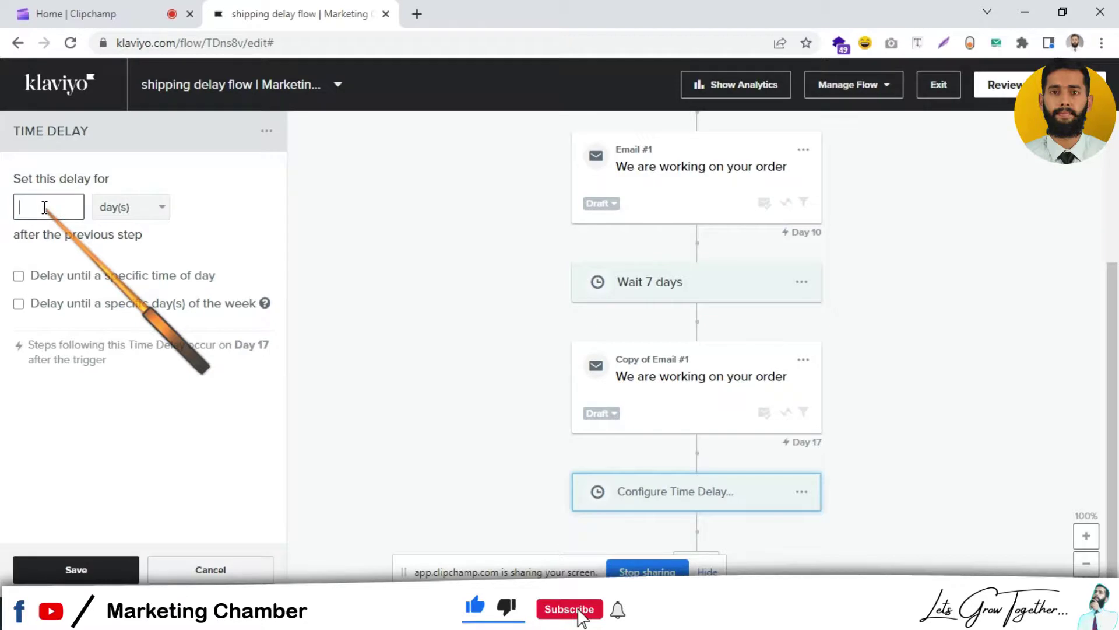
click(76, 570)
click(804, 359)
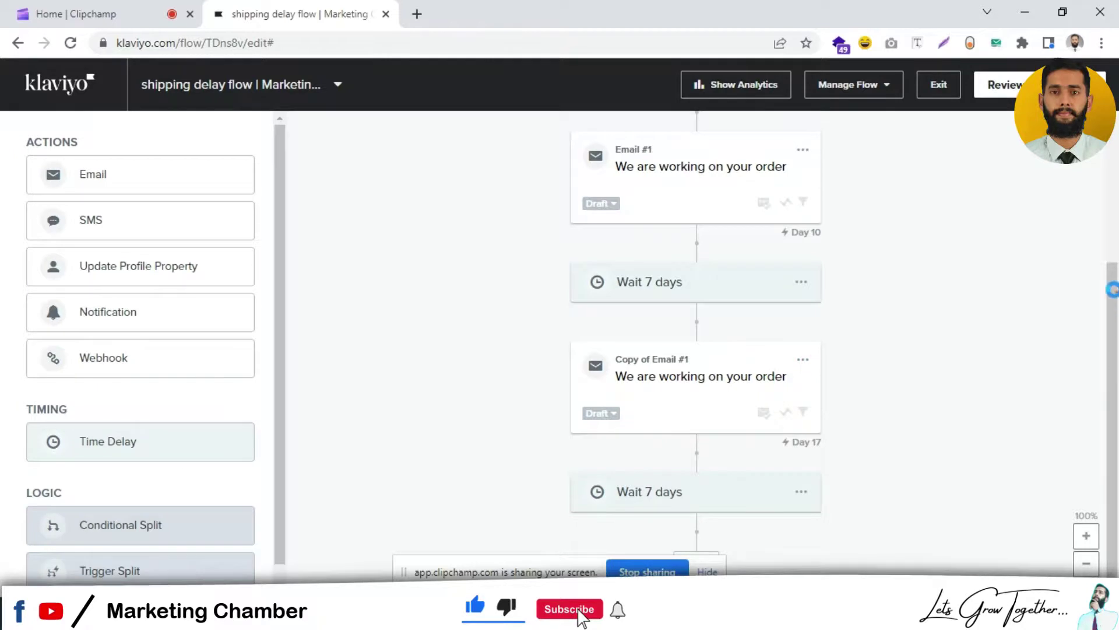
drag(686, 387, 688, 530)
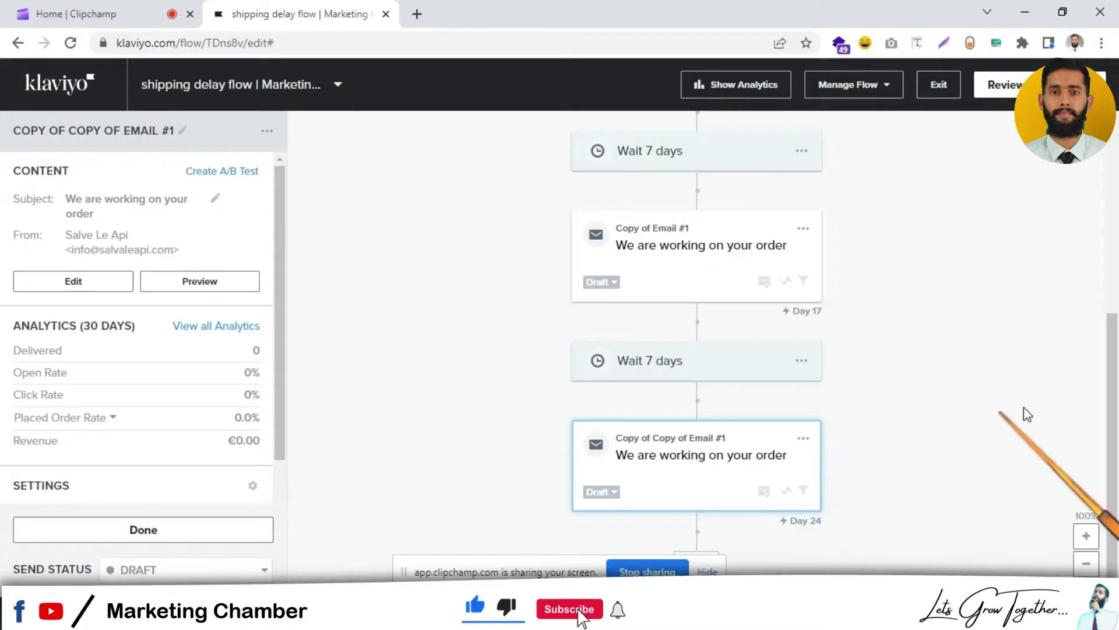
scroll(991, 350, up, 6)
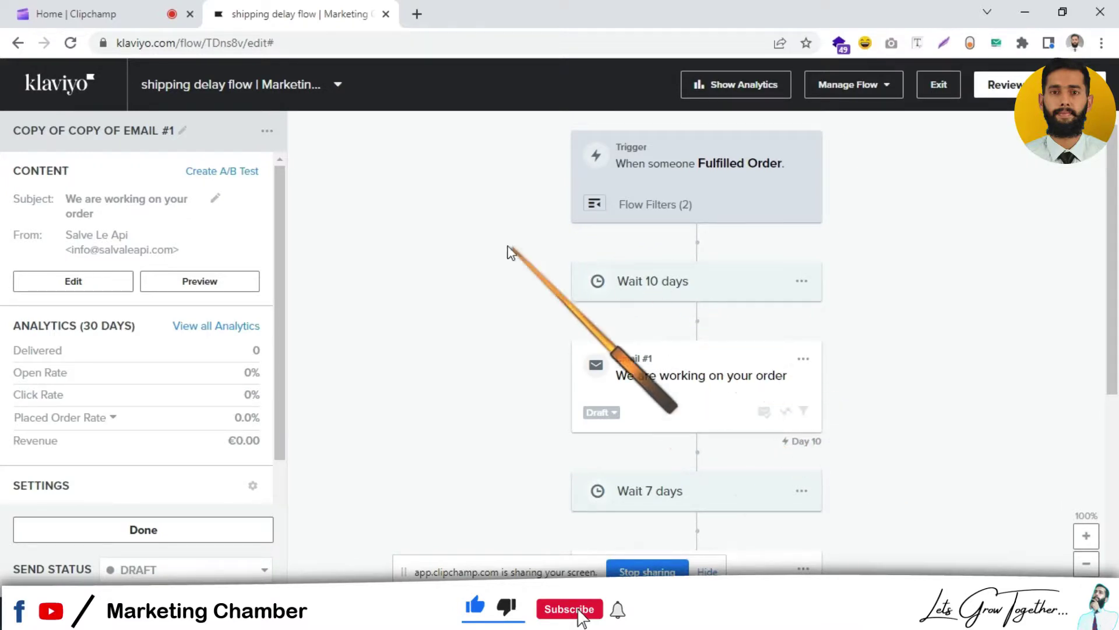
mouse_move(594, 204)
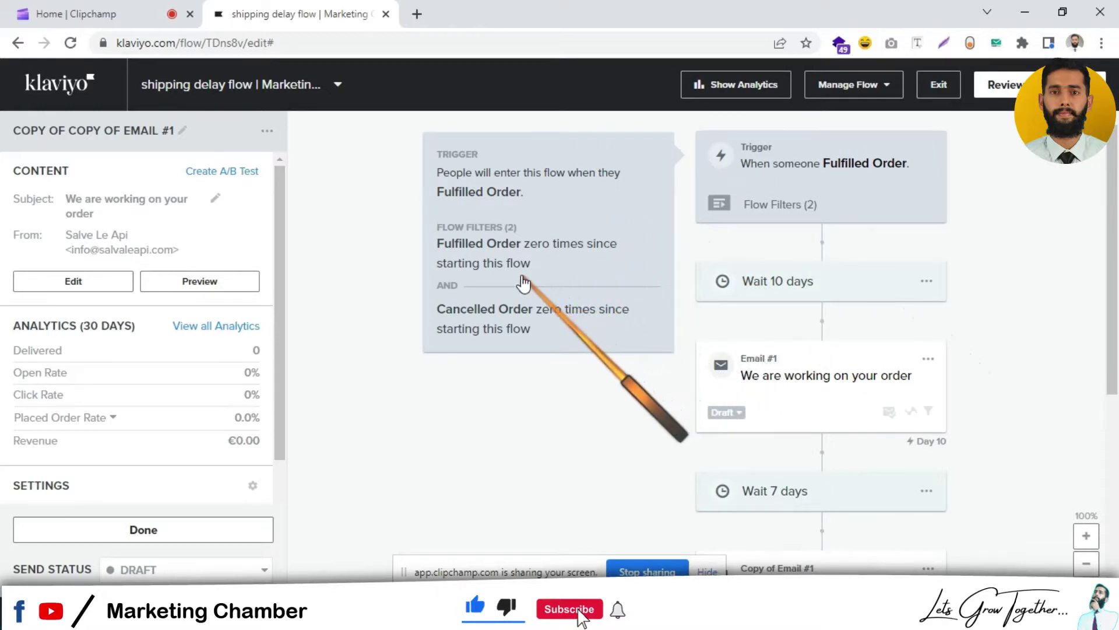
click(720, 205)
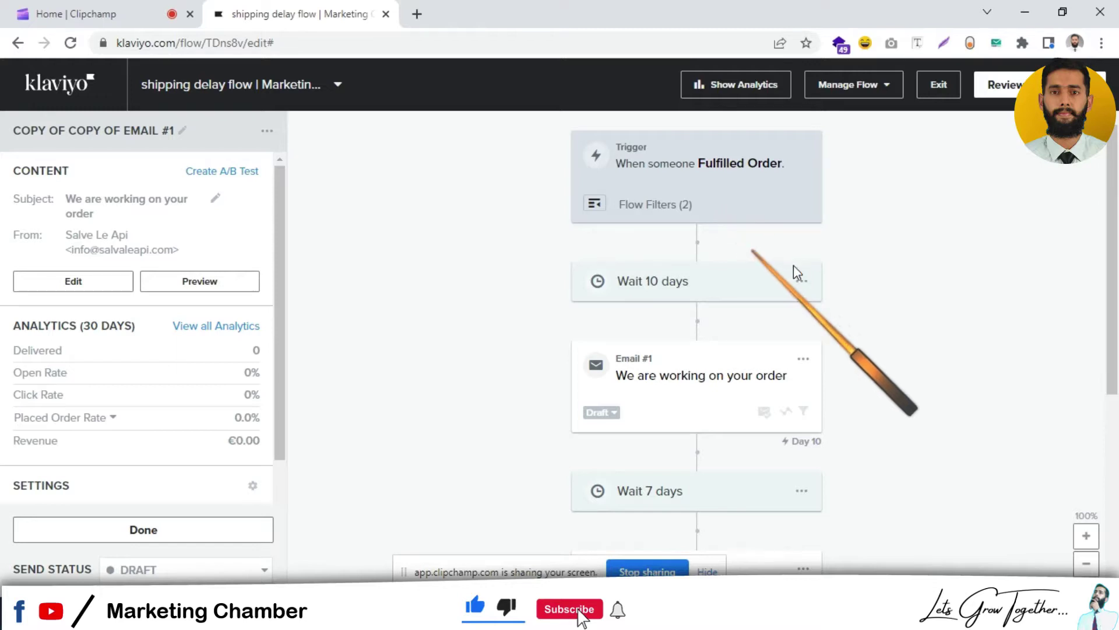
mouse_move(1118, 222)
mouse_down()
mouse_move(1118, 411)
mouse_move(1118, 213)
mouse_up()
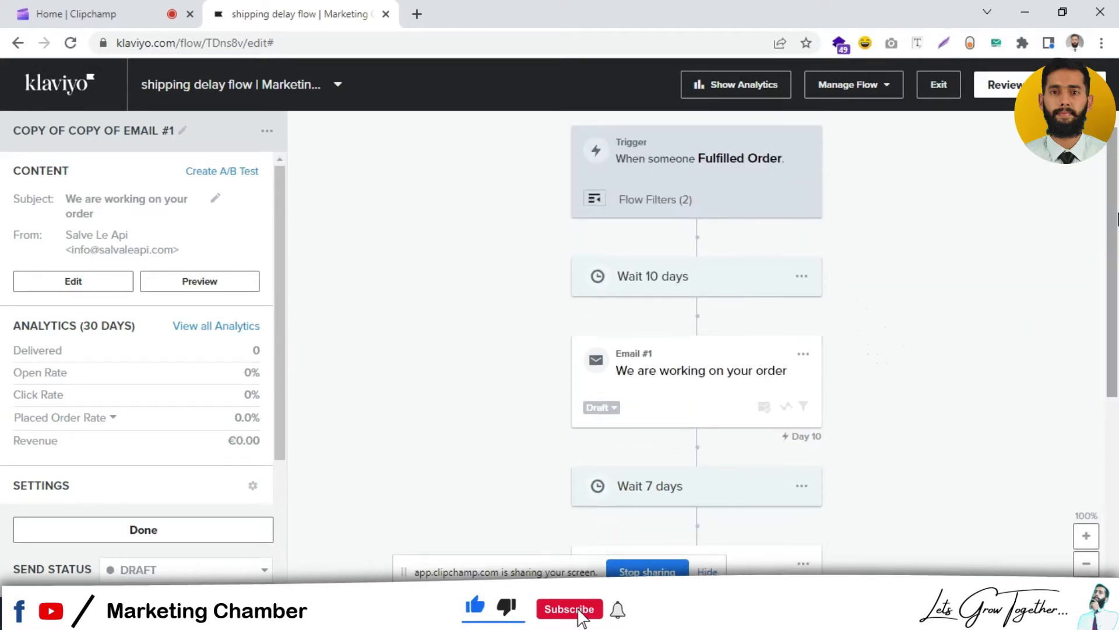